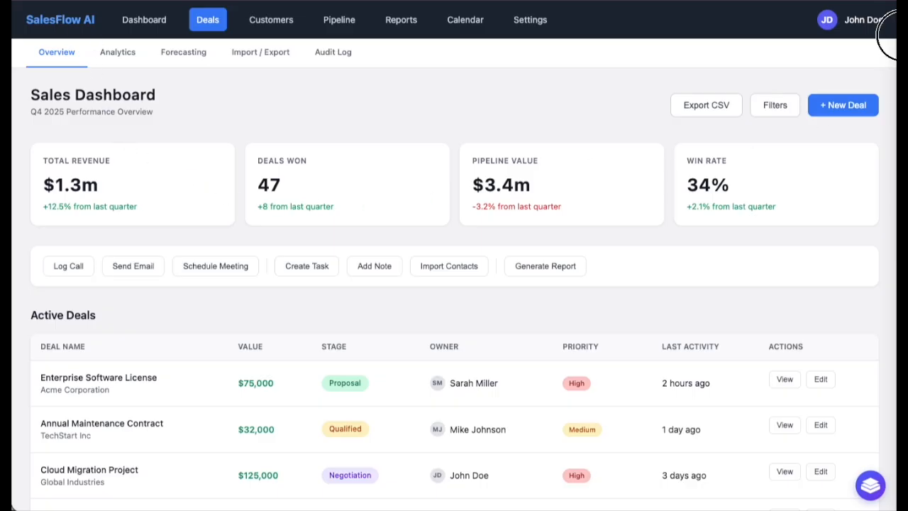
Step: Open the customization panel and expand the Deals Table group to review its customizations
{"action": "scroll", "coordinate": [888, 36], "scroll_direction": "down", "scroll_amount": 10}
{"action": "scroll", "coordinate": [892, 36], "scroll_direction": "up", "scroll_amount": 10}
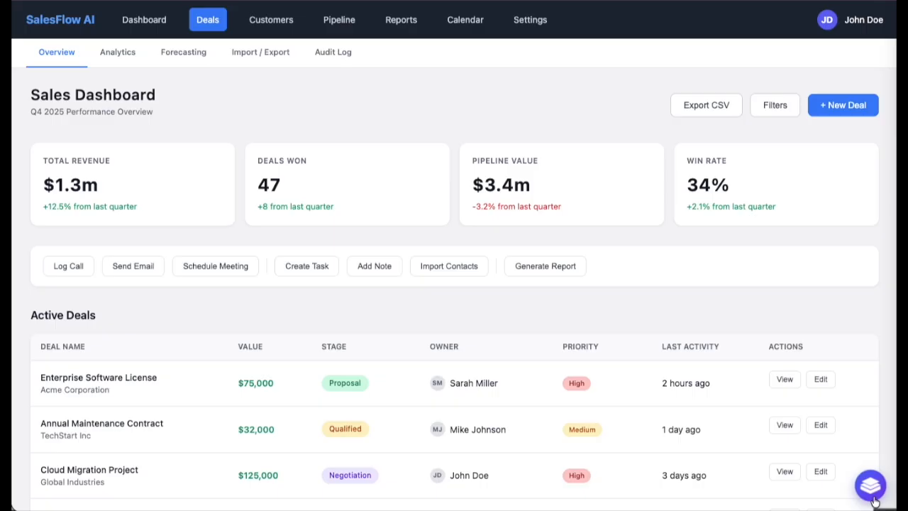
{"action": "left_click", "coordinate": [873, 497]}
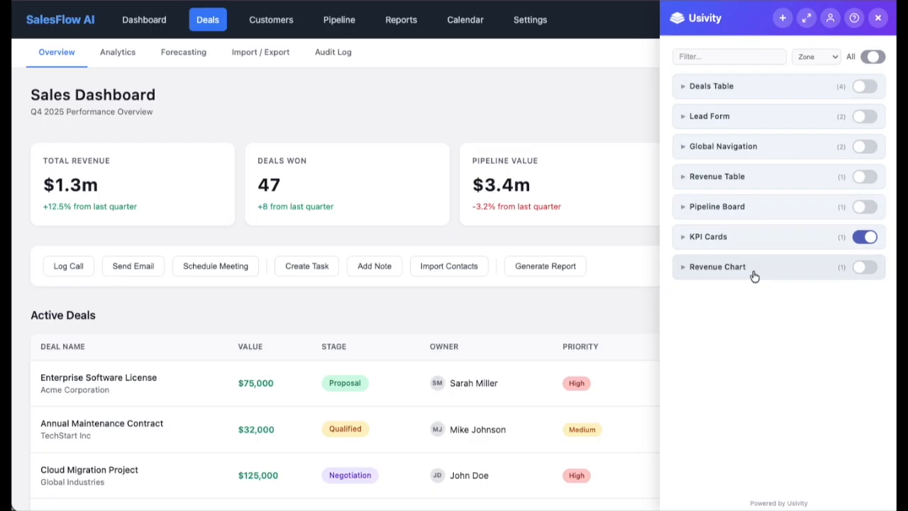
{"action": "left_click", "coordinate": [683, 86]}
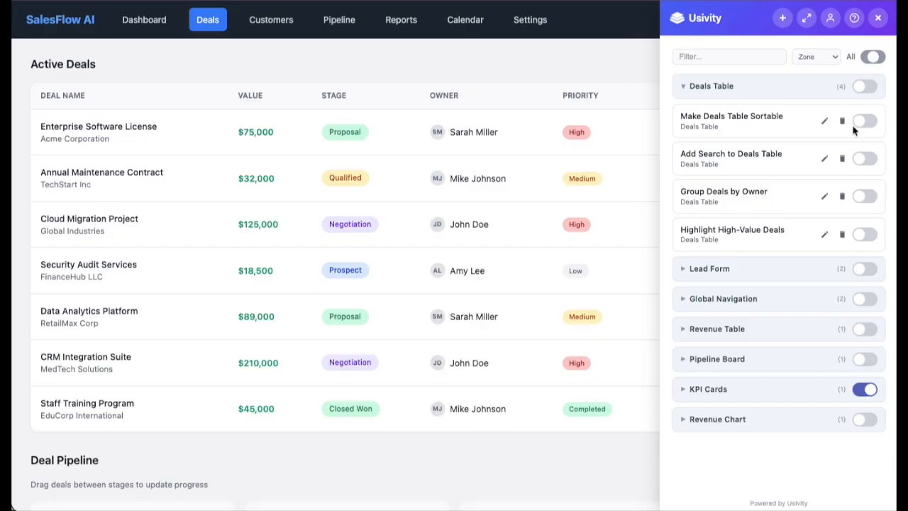
{"action": "left_click", "coordinate": [684, 86]}
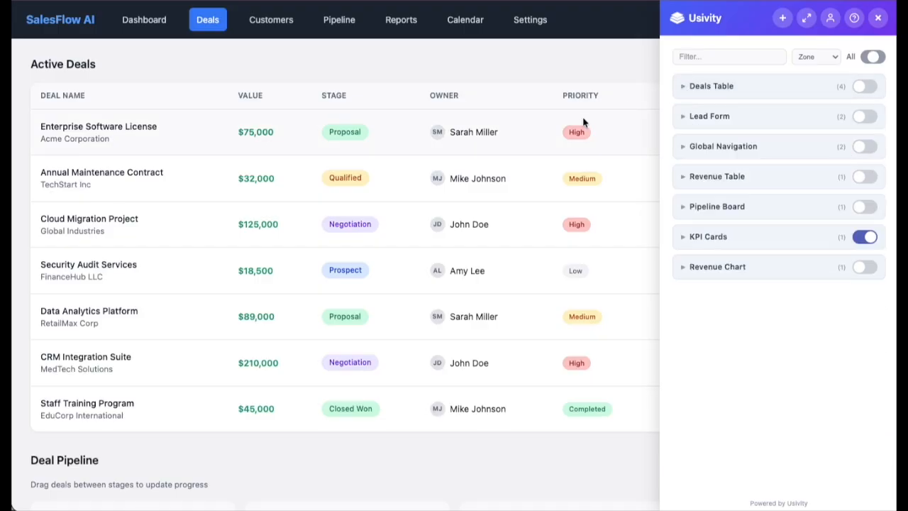
Step: Start a new customization and set its target zone to Global Navigation
{"action": "scroll", "coordinate": [590, 116], "scroll_direction": "up", "scroll_amount": 4}
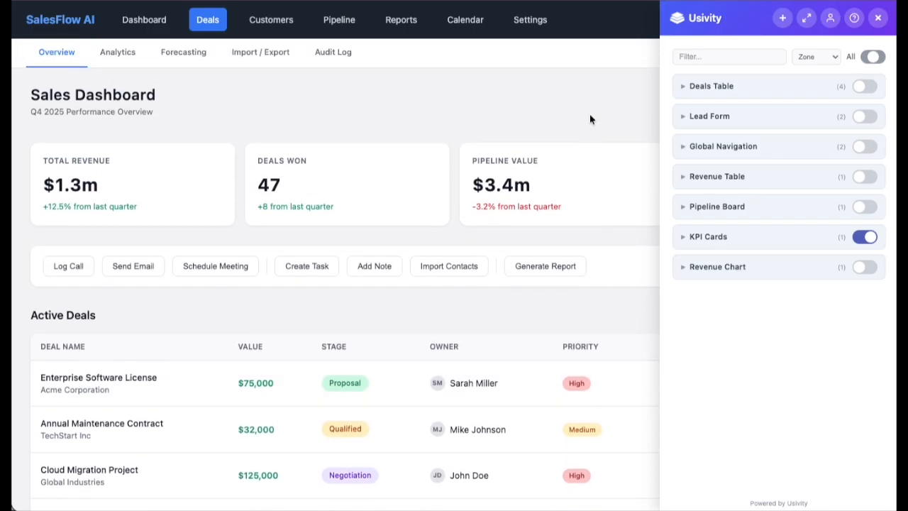
{"action": "left_click", "coordinate": [784, 20]}
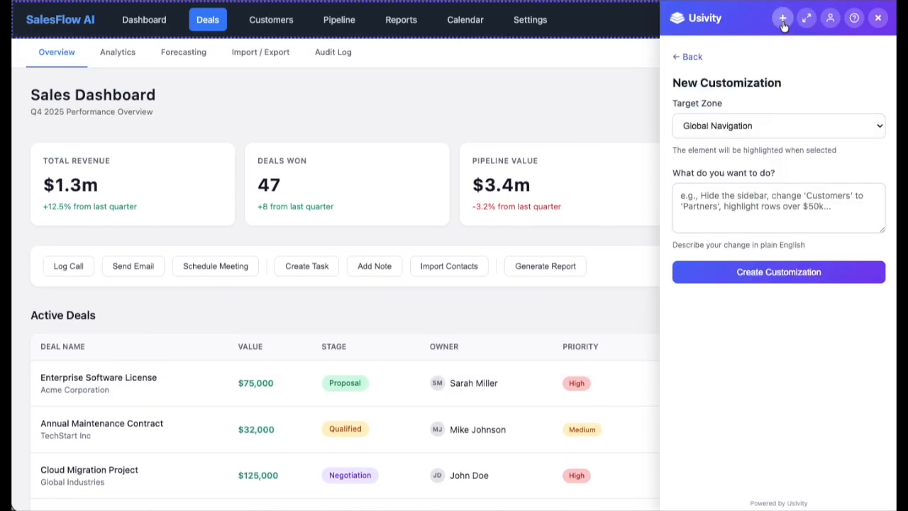
{"action": "left_click", "coordinate": [758, 127]}
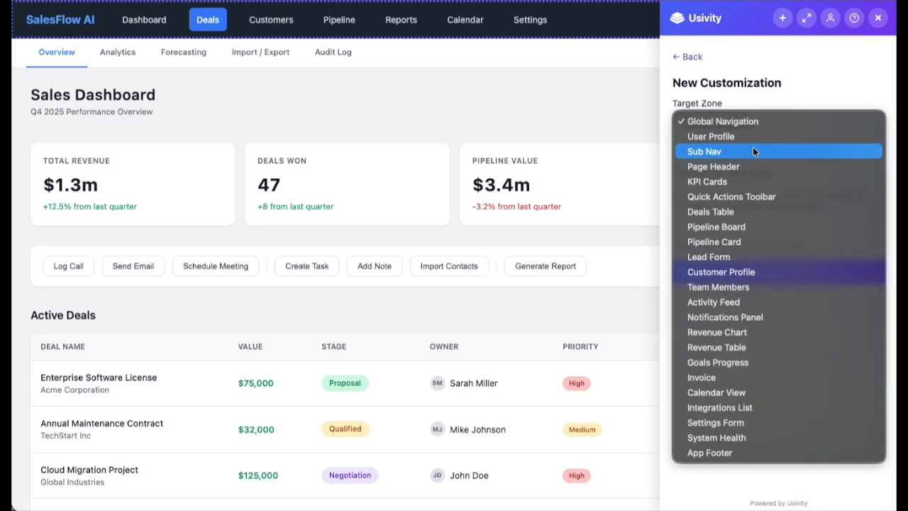
{"action": "left_click", "coordinate": [753, 165]}
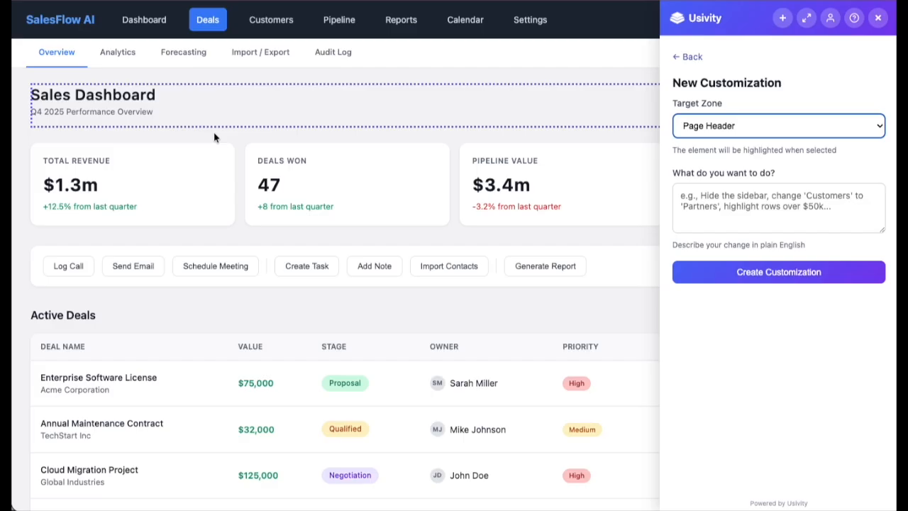
{"action": "left_click", "coordinate": [741, 125]}
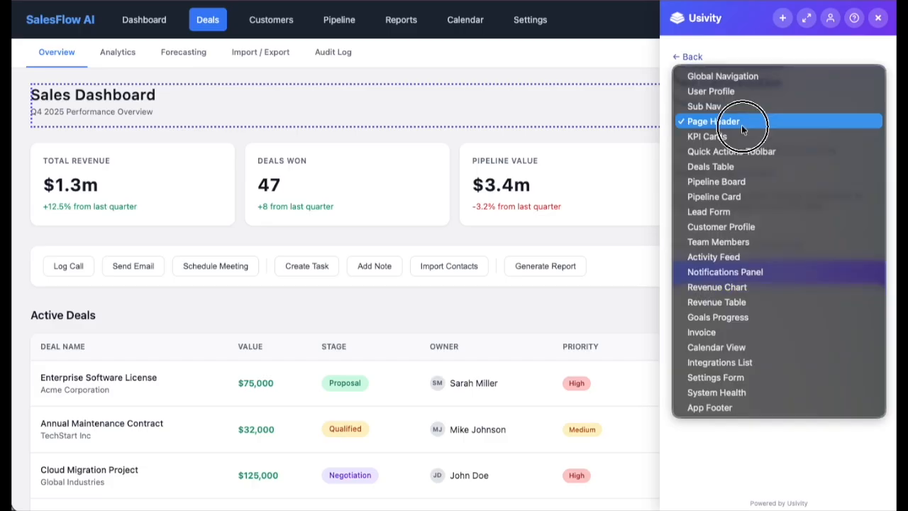
{"action": "left_click", "coordinate": [743, 78]}
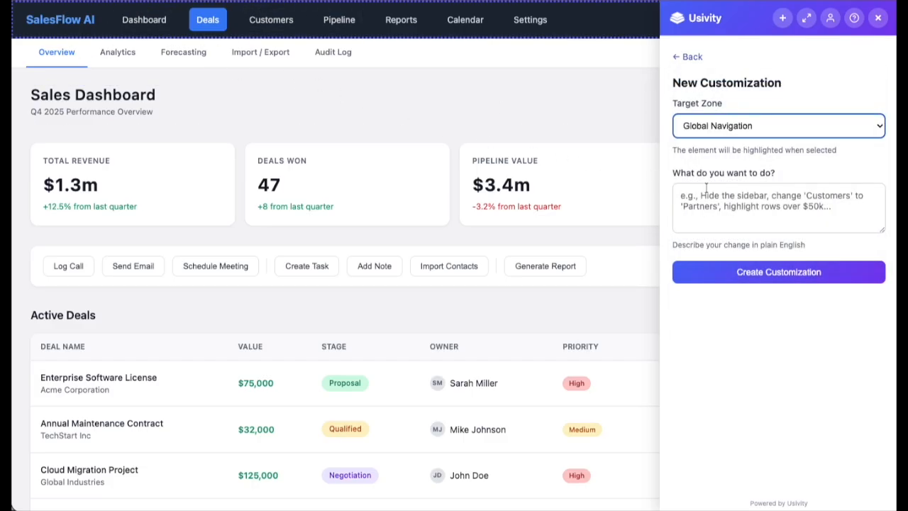
Step: Describe the change as "Change the logo from SalesFlow AI to MySoftware" and create the customization
{"action": "left_click", "coordinate": [737, 199]}
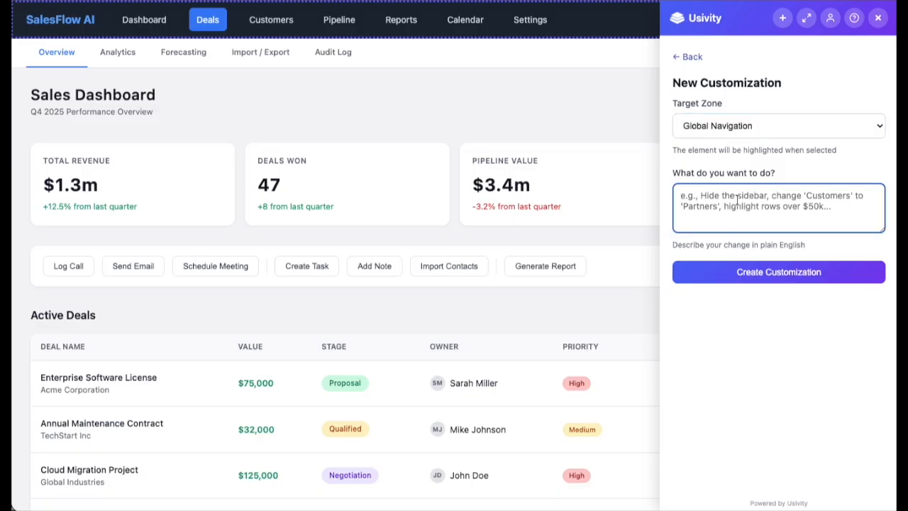
{"action": "type", "text": "Chan"}
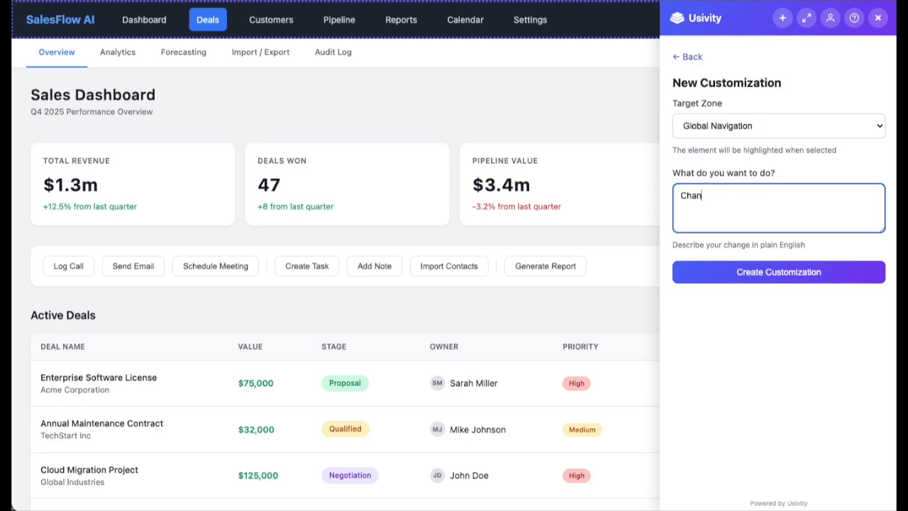
{"action": "type", "text": "ge the logo from SalesFlow AI"}
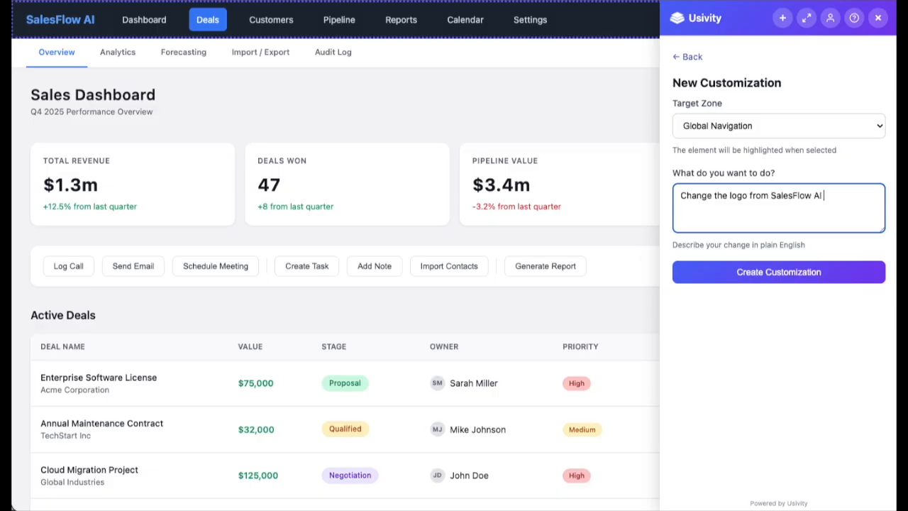
{"action": "type", "text": " to MySoftware"}
{"action": "left_click", "coordinate": [771, 273]}
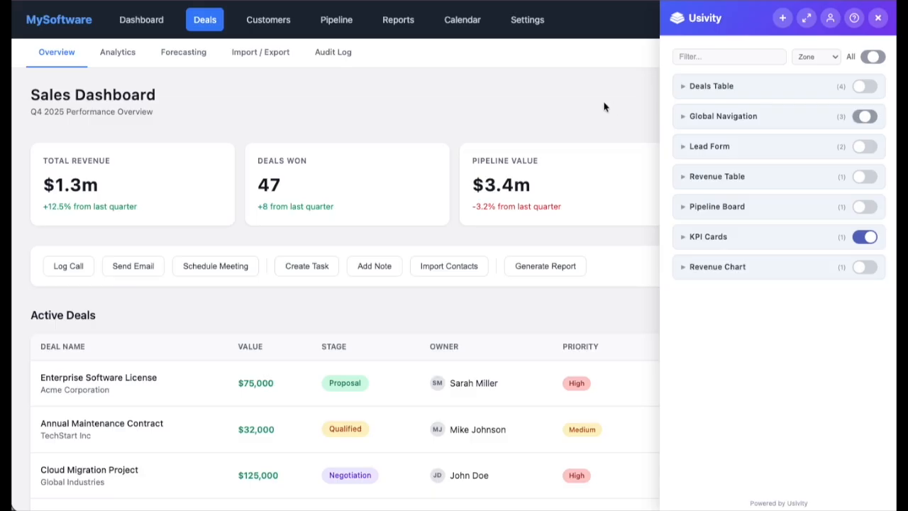
Step: Undock the customization panel into a floating window and move it over the Deal Pipeline area
{"action": "left_click", "coordinate": [807, 18]}
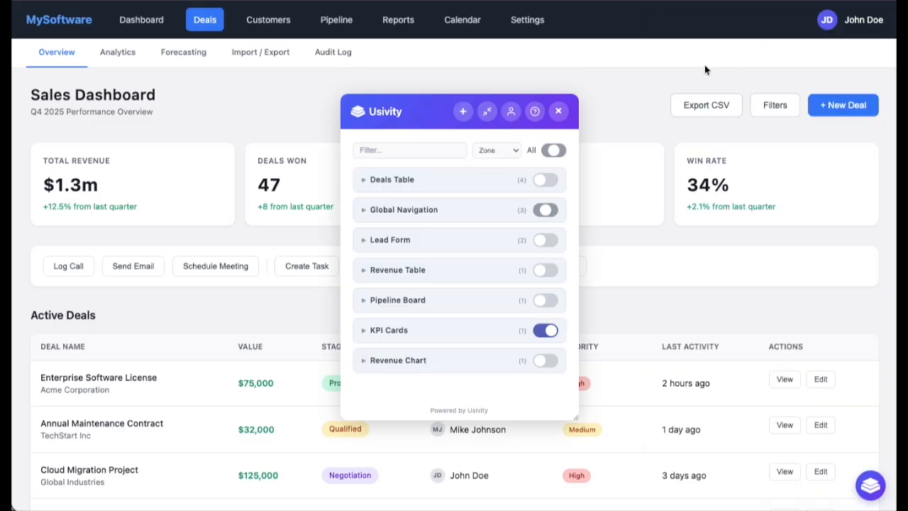
{"action": "left_click_drag", "start_coordinate": [429, 106], "coordinate": [230, 107]}
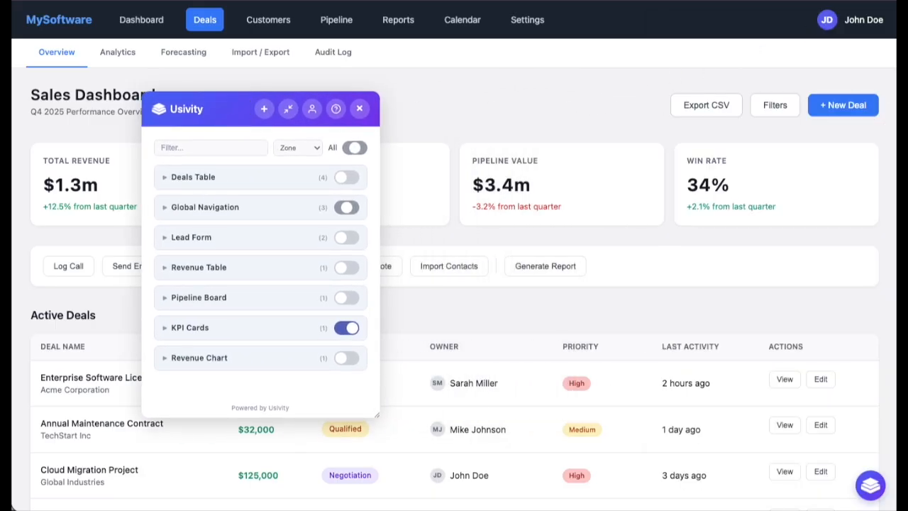
{"action": "left_click_drag", "start_coordinate": [900, 54], "coordinate": [900, 142]}
{"action": "left_click_drag", "start_coordinate": [239, 106], "coordinate": [714, 219]}
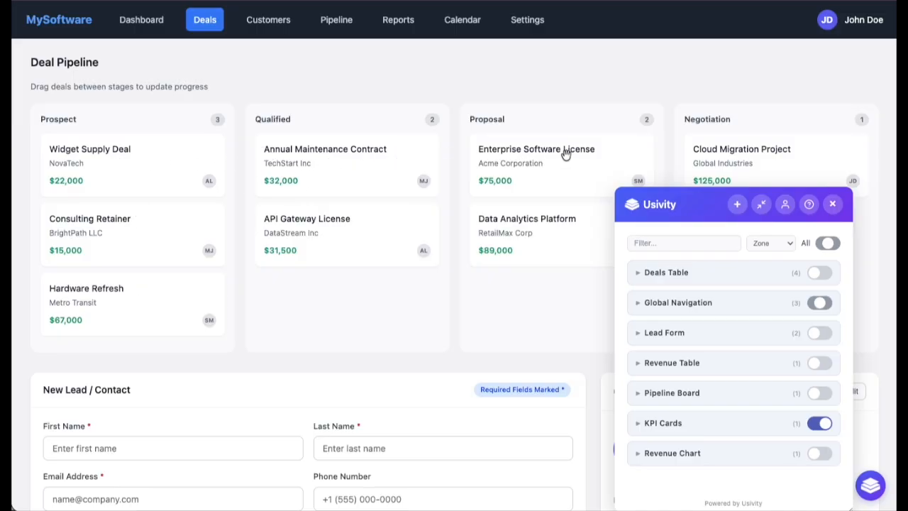
Step: Open the Pipeline Board's Display Total Deal Value per Stage customization for editing and enlarge its description box
{"action": "left_click", "coordinate": [639, 395]}
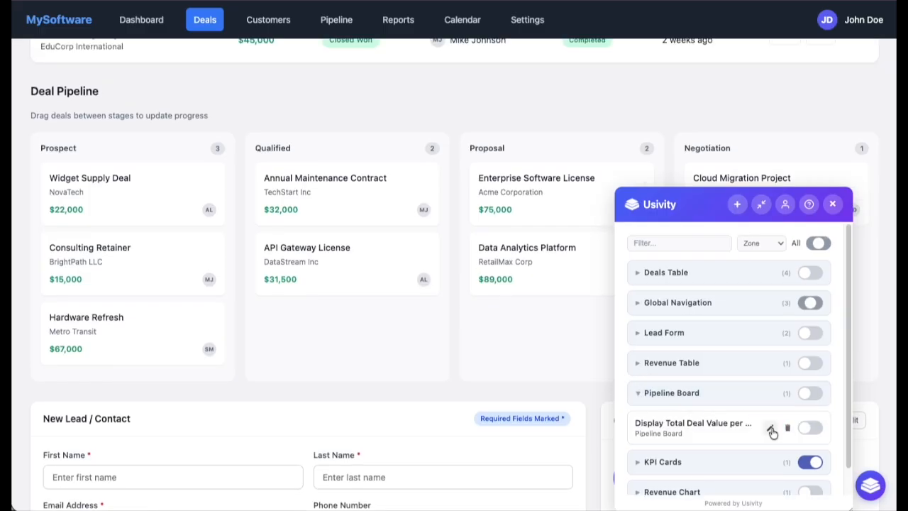
{"action": "left_click", "coordinate": [771, 430]}
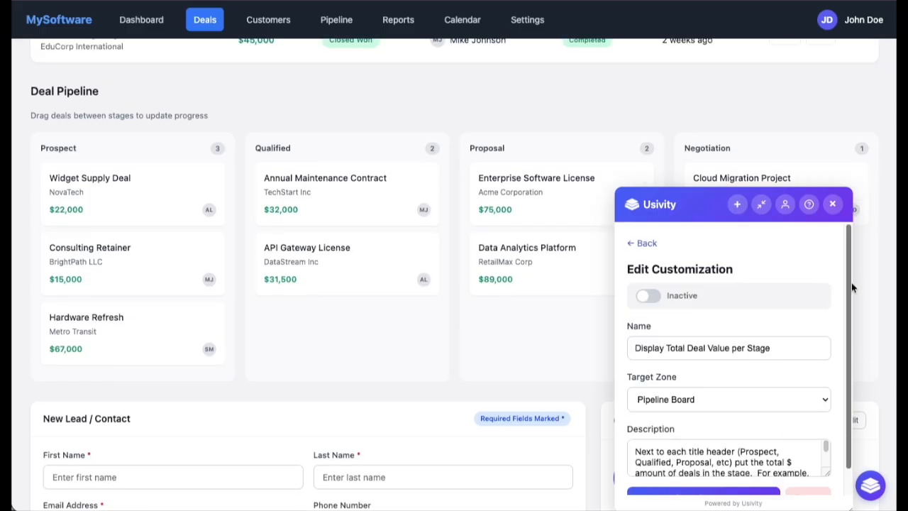
{"action": "left_click_drag", "start_coordinate": [849, 282], "coordinate": [849, 332]}
{"action": "left_click_drag", "start_coordinate": [710, 203], "coordinate": [717, 106]}
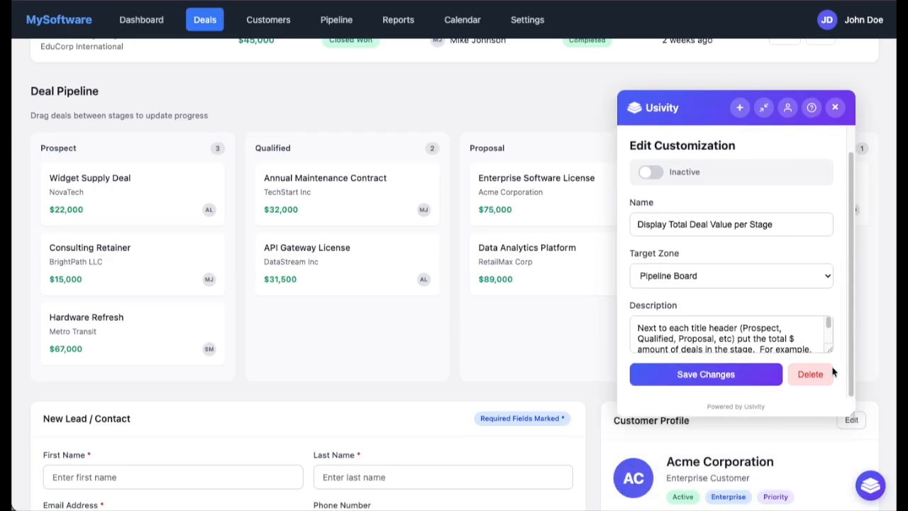
{"action": "left_click_drag", "start_coordinate": [827, 347], "coordinate": [825, 392]}
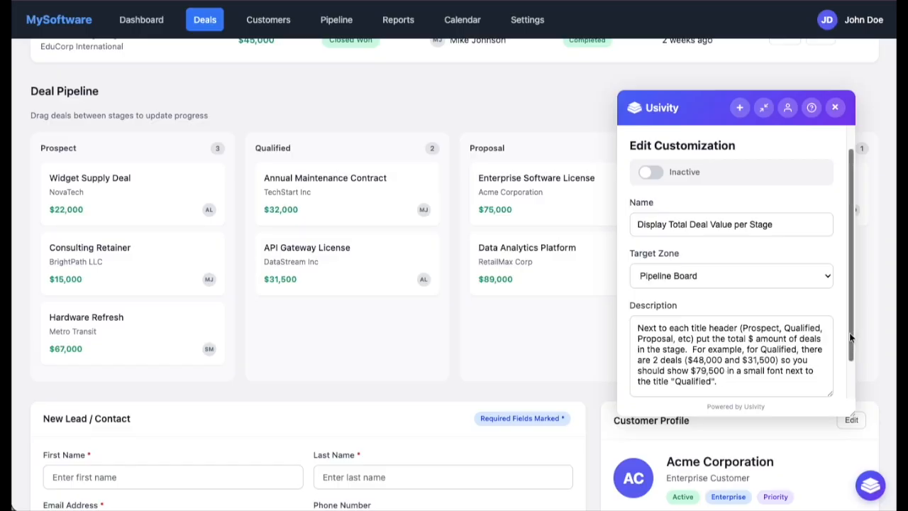
Step: Activate the Display Total Deal Value per Stage customization
{"action": "left_click", "coordinate": [661, 178]}
{"action": "left_click", "coordinate": [657, 179]}
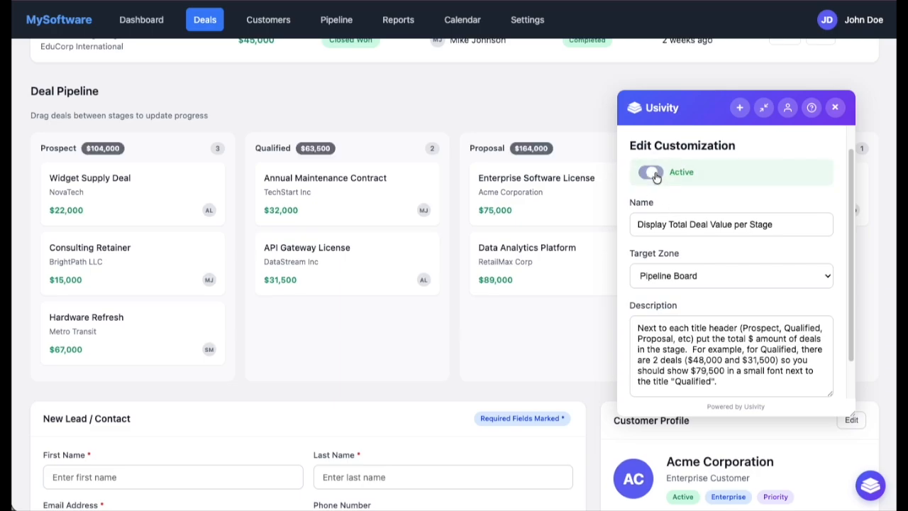
{"action": "left_click", "coordinate": [659, 180]}
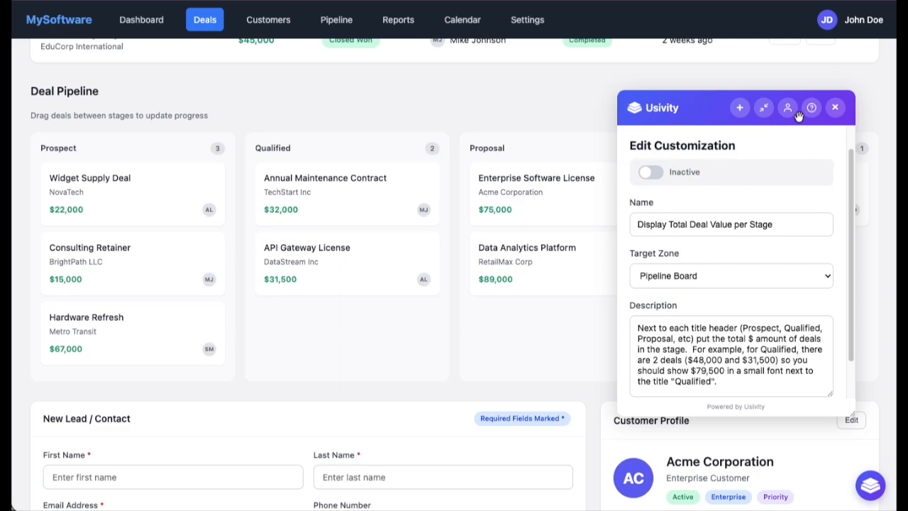
{"action": "left_click", "coordinate": [659, 180]}
Step: Reposition and resize the floating panel, then return to the customization list with Pipeline Board collapsed
{"action": "left_click_drag", "start_coordinate": [697, 108], "coordinate": [699, 109]}
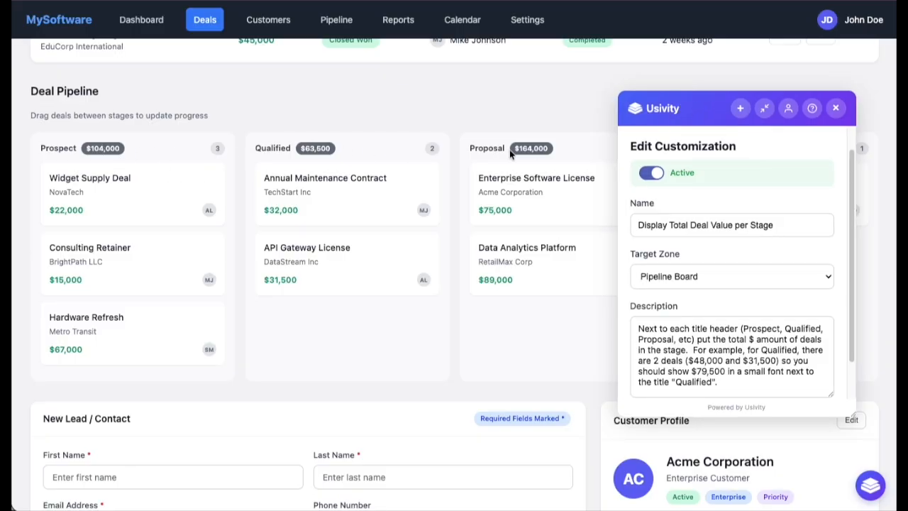
{"action": "left_click_drag", "start_coordinate": [670, 107], "coordinate": [667, 191]}
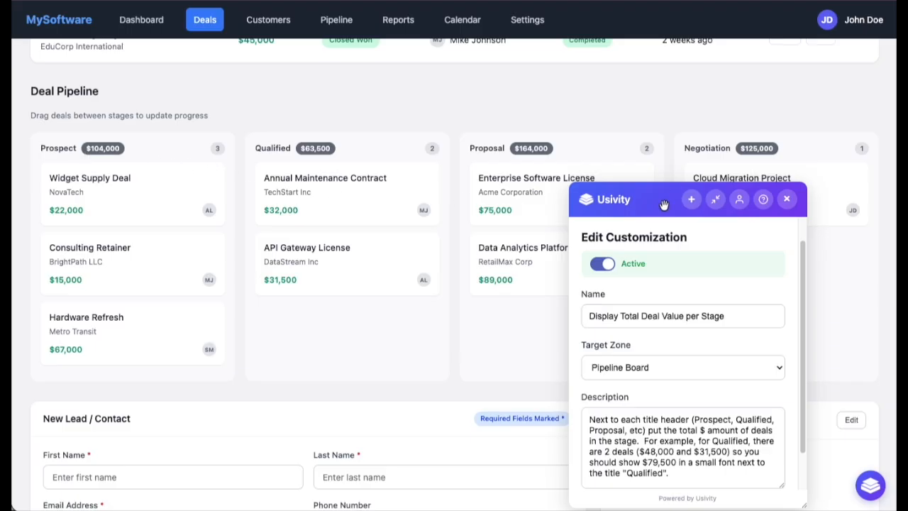
{"action": "left_click_drag", "start_coordinate": [662, 205], "coordinate": [669, 134]}
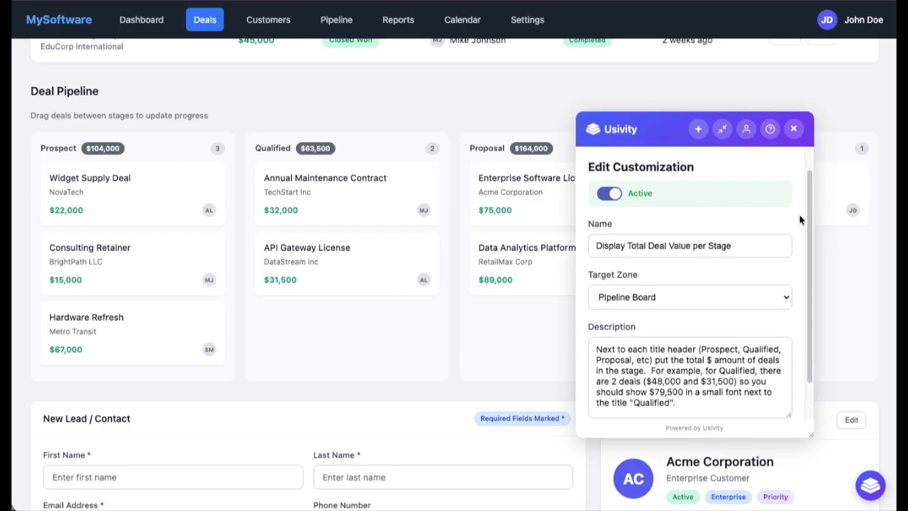
{"action": "left_click_drag", "start_coordinate": [809, 208], "coordinate": [807, 185]}
{"action": "left_click", "coordinate": [603, 166]}
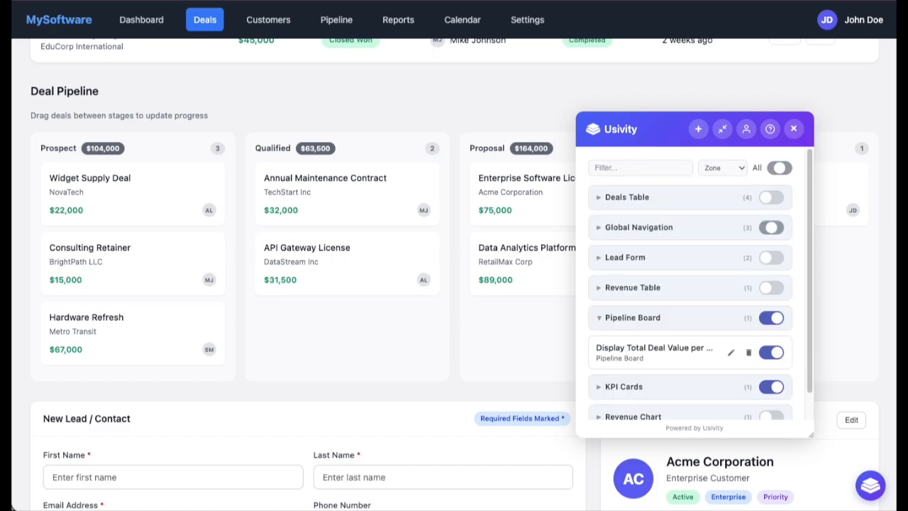
{"action": "left_click", "coordinate": [598, 318]}
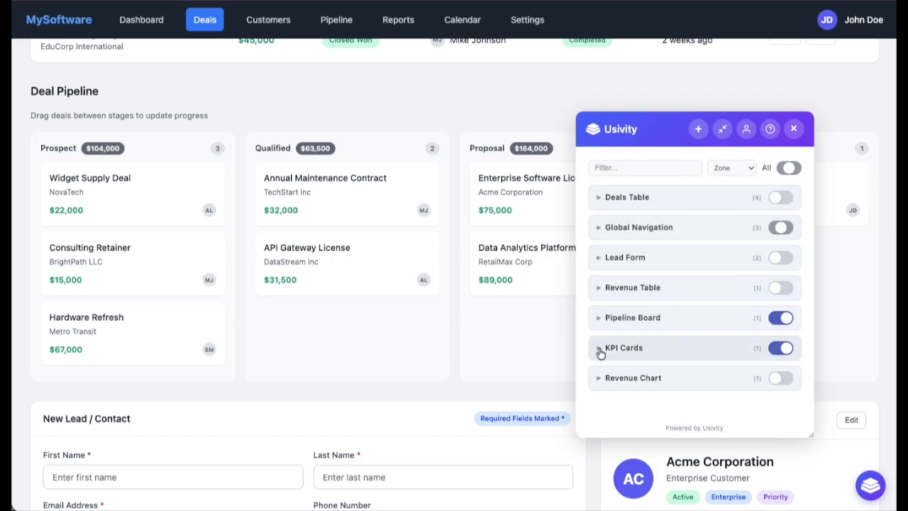
Step: Open the Revenue Chart's Color-blind friendly bar chart customization, activate it, and return to the list
{"action": "left_click", "coordinate": [600, 378]}
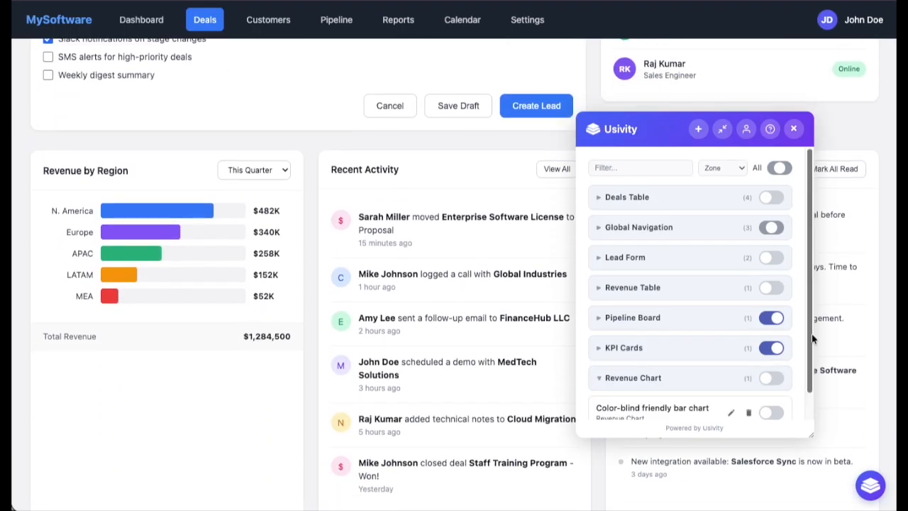
{"action": "left_click_drag", "start_coordinate": [814, 339], "coordinate": [811, 374]}
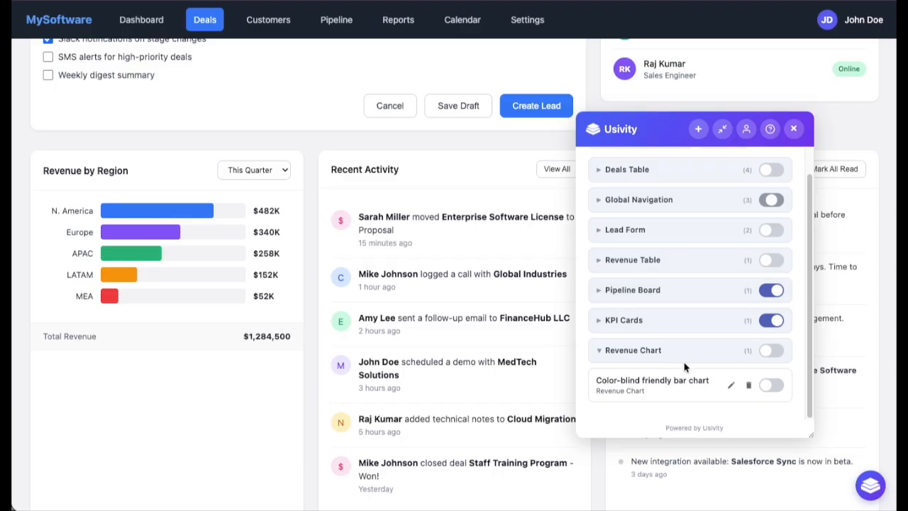
{"action": "left_click", "coordinate": [732, 386]}
{"action": "left_click_drag", "start_coordinate": [788, 372], "coordinate": [789, 387]}
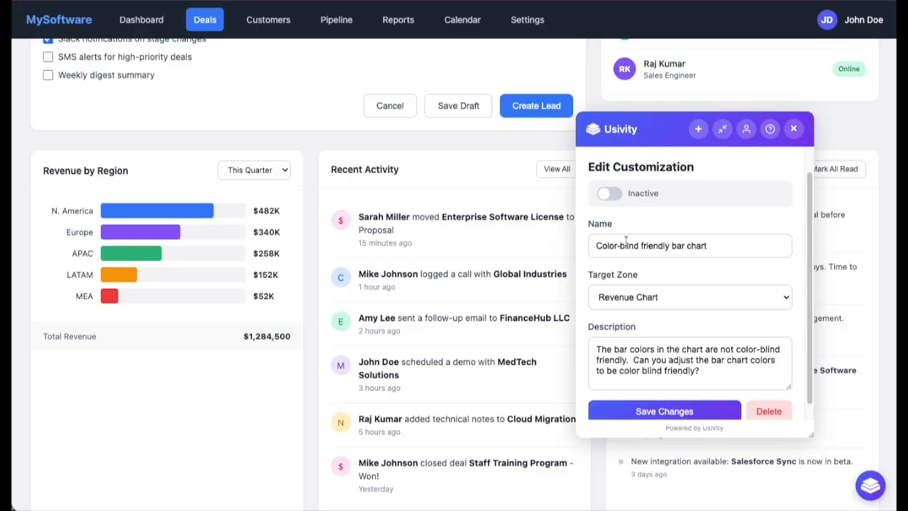
{"action": "left_click", "coordinate": [611, 194]}
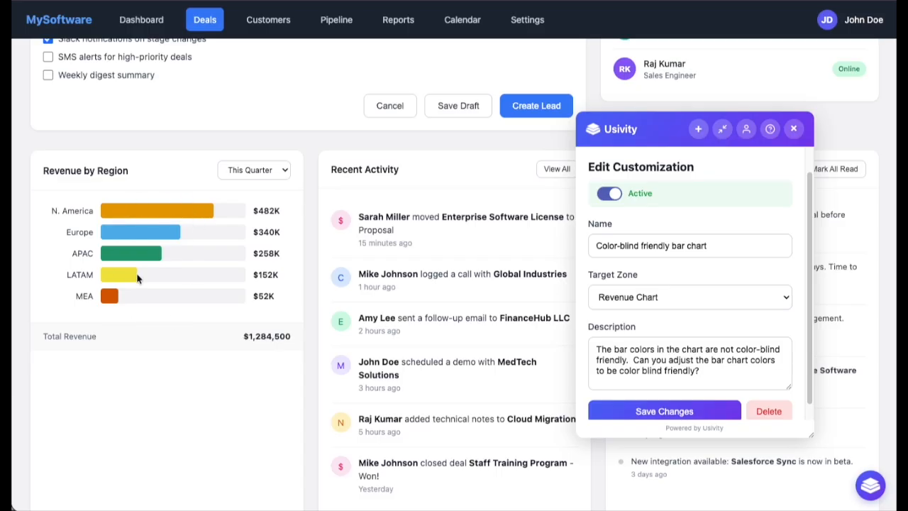
{"action": "left_click_drag", "start_coordinate": [809, 224], "coordinate": [665, 175]}
{"action": "left_click", "coordinate": [604, 168]}
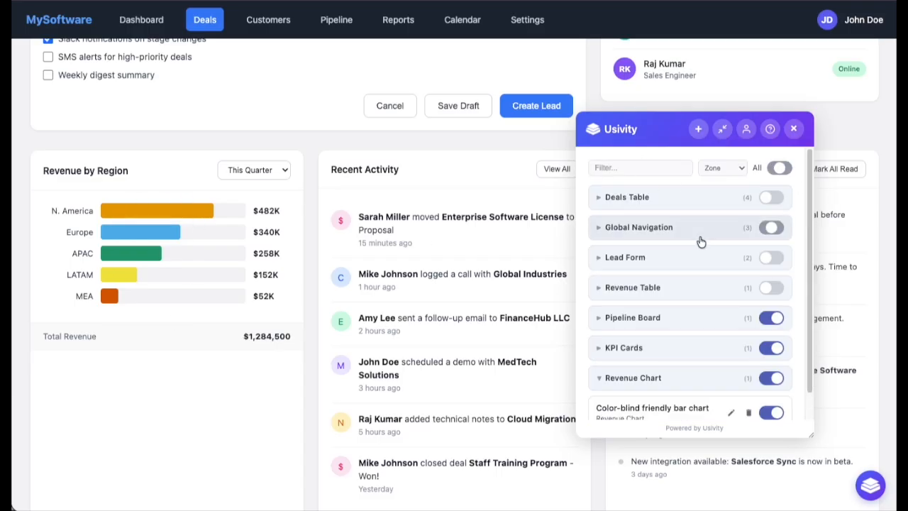
Step: Expand the Deals Table group and move the floating panel over the Active Deals table
{"action": "left_click", "coordinate": [638, 205]}
{"action": "left_click_drag", "start_coordinate": [657, 139], "coordinate": [92, 215]}
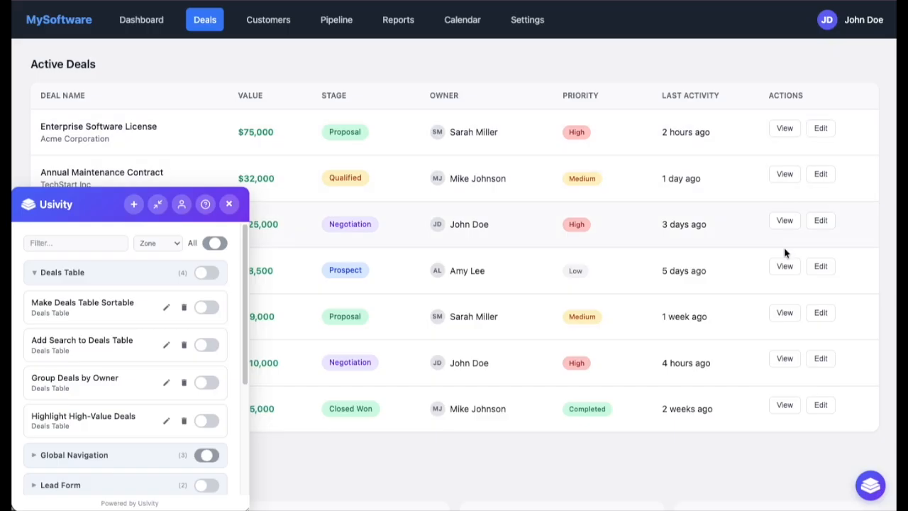
{"action": "left_click", "coordinate": [92, 204]}
{"action": "left_click_drag", "start_coordinate": [92, 203], "coordinate": [170, 161]}
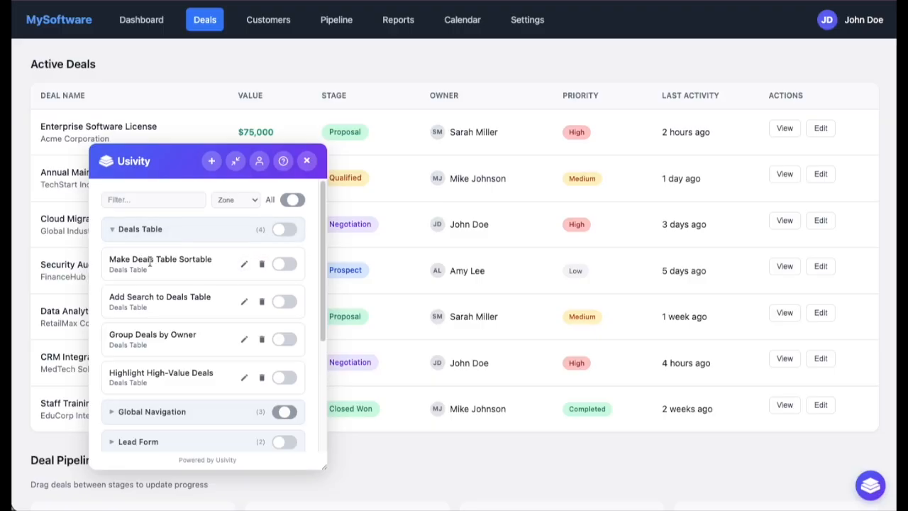
Step: Activate Make Deals Table Sortable and sort the Active Deals table by Value, descending
{"action": "left_click", "coordinate": [292, 265]}
{"action": "left_click_drag", "start_coordinate": [202, 170], "coordinate": [570, 182]}
{"action": "left_click", "coordinate": [260, 98]}
{"action": "left_click", "coordinate": [260, 98]}
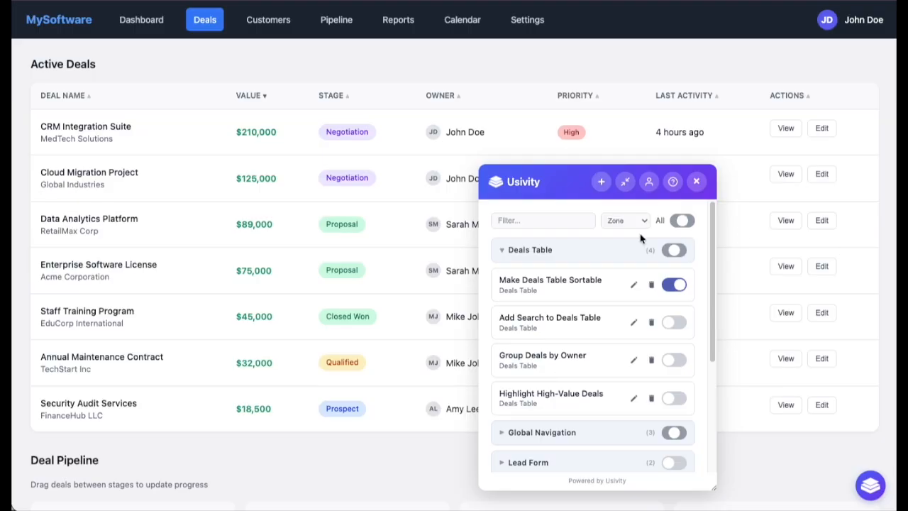
Step: Create a Deals Table customization: "Add a column that shows the products for each deal"
{"action": "left_click", "coordinate": [601, 182]}
{"action": "left_click", "coordinate": [579, 289]}
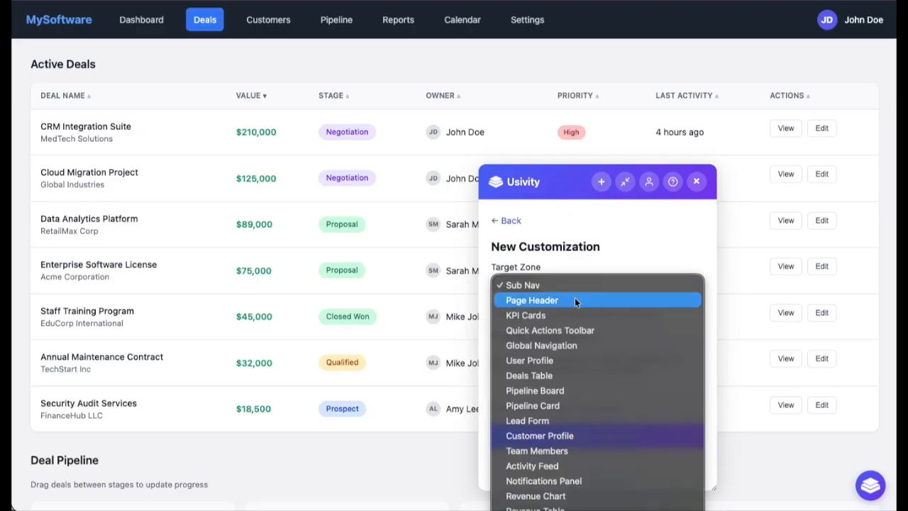
{"action": "left_click", "coordinate": [559, 375]}
{"action": "left_click", "coordinate": [533, 364]}
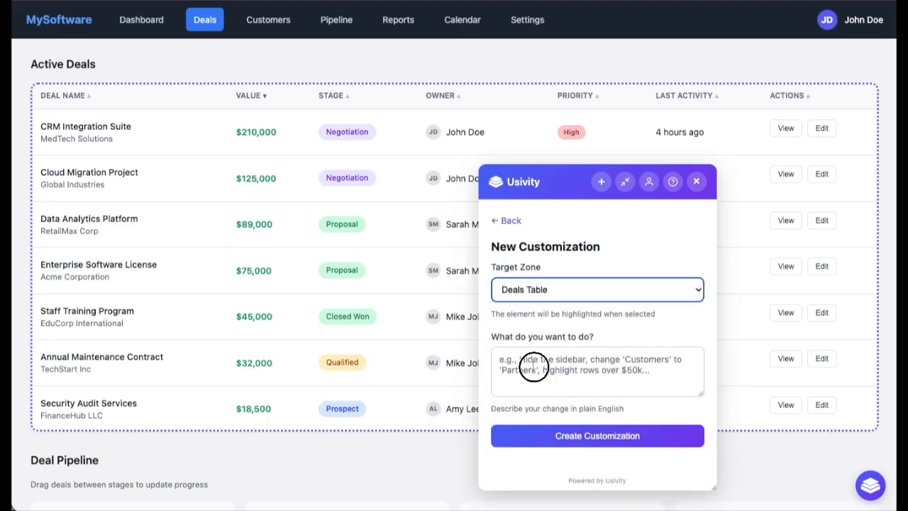
{"action": "type", "text": "Add a column that shows the products for each deal"}
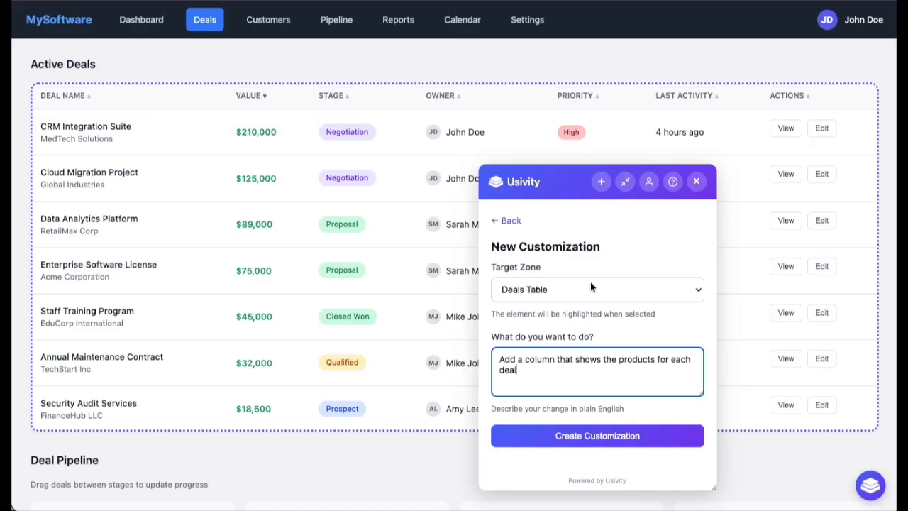
{"action": "left_click", "coordinate": [607, 440]}
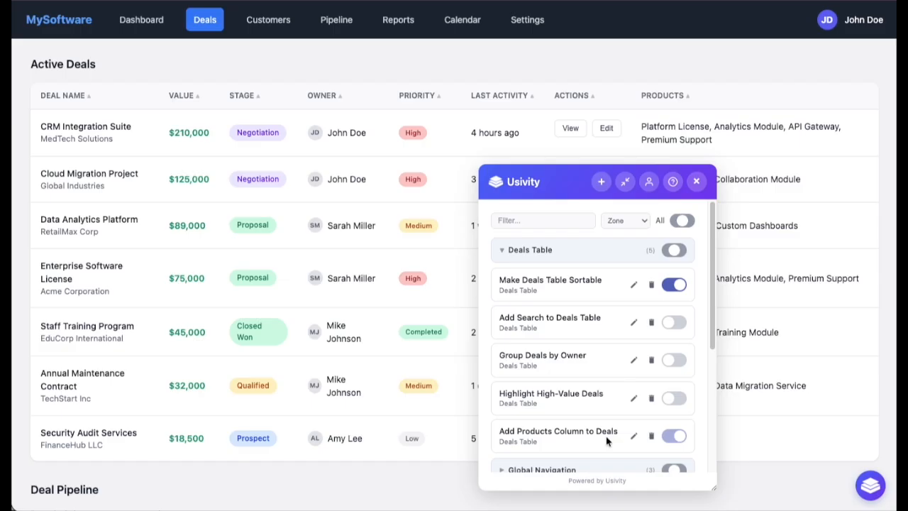
Step: Create a Deals Table customization: "Add a column to display the probability for each deal"
{"action": "left_click_drag", "start_coordinate": [568, 179], "coordinate": [327, 174]}
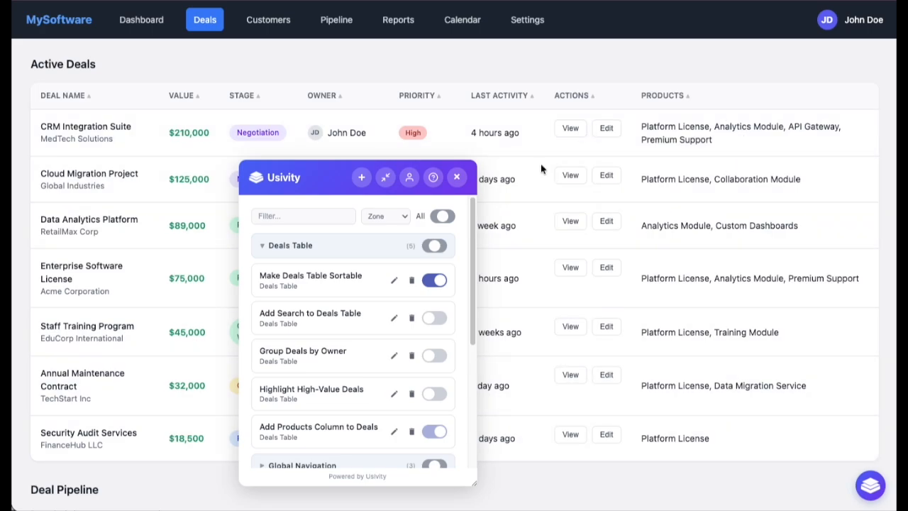
{"action": "left_click", "coordinate": [361, 179]}
{"action": "left_click", "coordinate": [323, 281]}
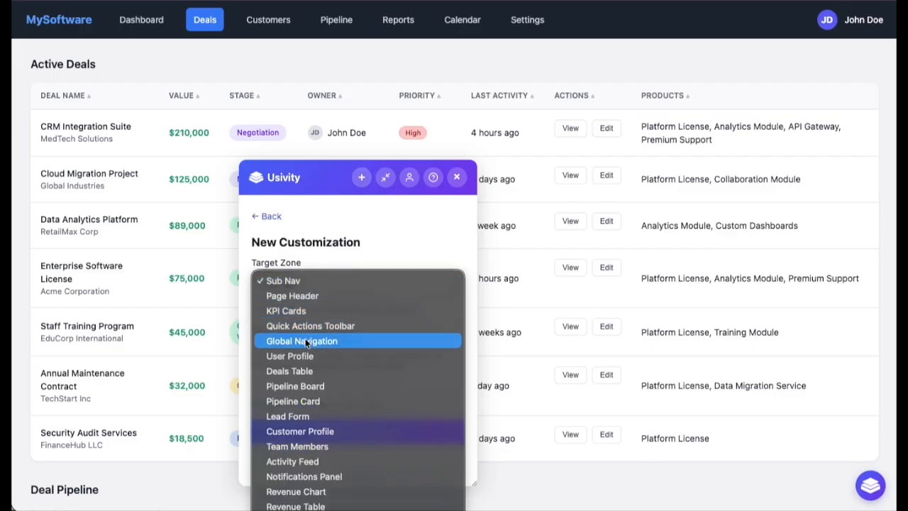
{"action": "left_click", "coordinate": [302, 372]}
{"action": "left_click", "coordinate": [295, 362]}
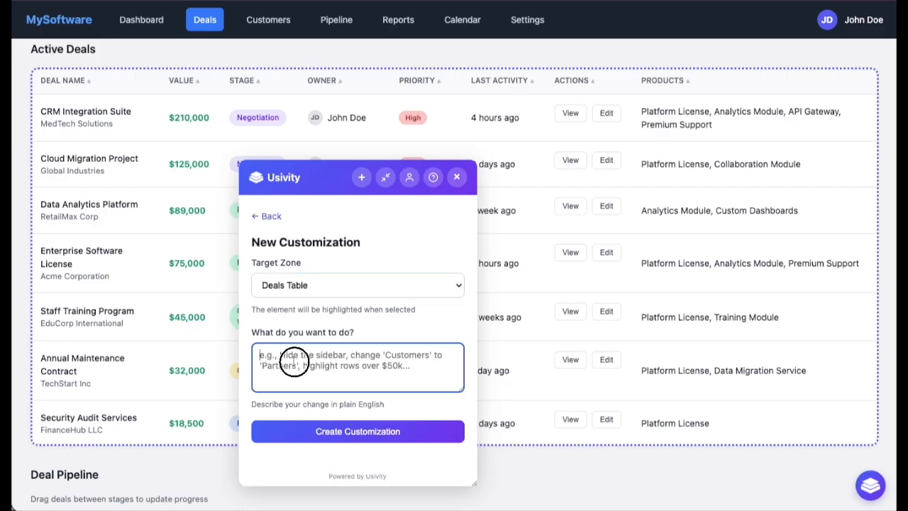
{"action": "type", "text": "Add a column to display the probability for each deal"}
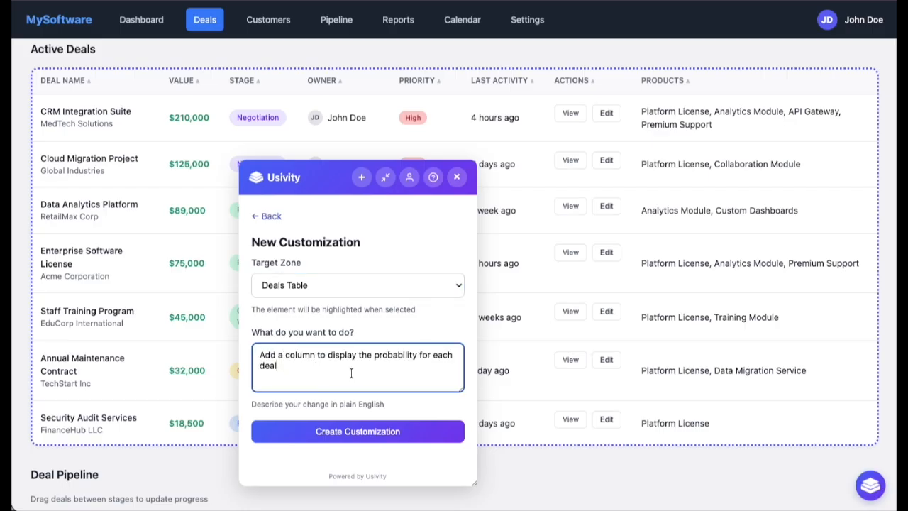
{"action": "left_click", "coordinate": [359, 438]}
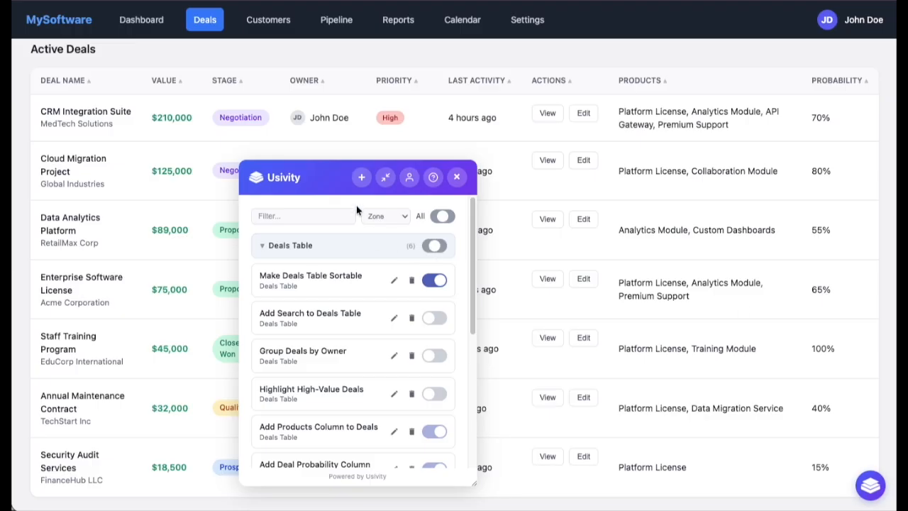
Step: Create a Deals Table customization: "Add a column called Weighted Amount that is the sum of Value x Probability"
{"action": "left_click", "coordinate": [361, 179]}
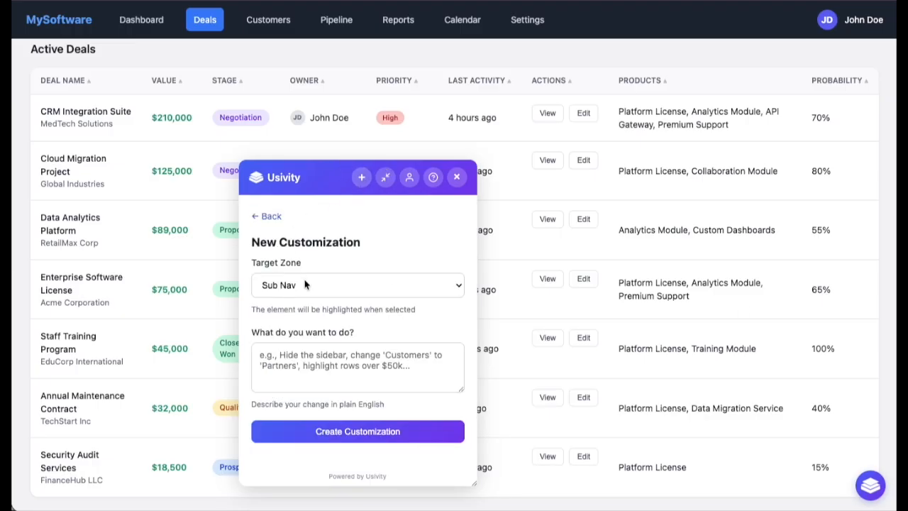
{"action": "left_click", "coordinate": [329, 288]}
{"action": "left_click", "coordinate": [293, 370]}
{"action": "left_click_drag", "start_coordinate": [318, 176], "coordinate": [352, 274]}
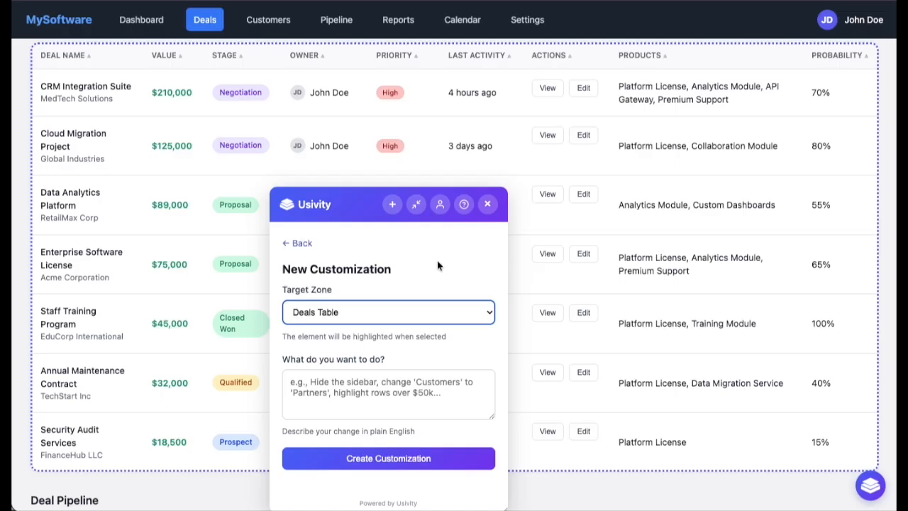
{"action": "left_click", "coordinate": [341, 399]}
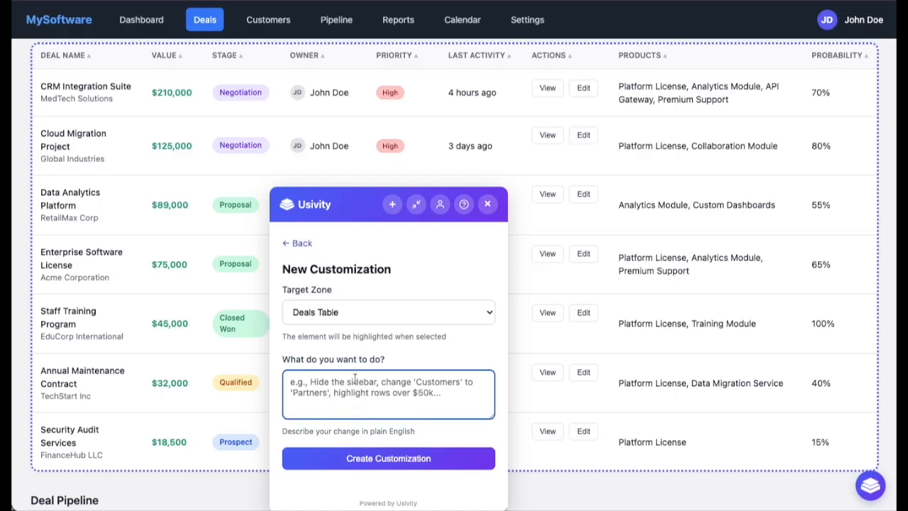
{"action": "type", "text": "Add a column called Weighted Amount that is the sum of Value x Probability"}
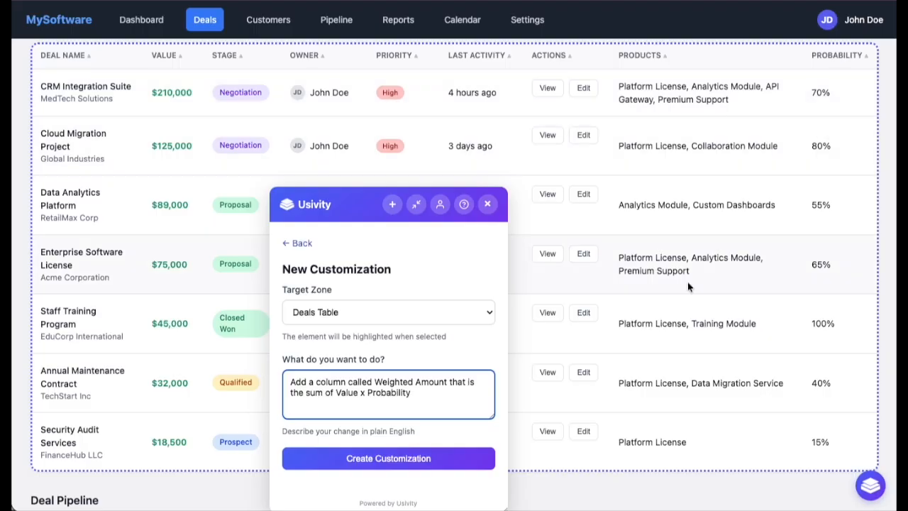
{"action": "left_click", "coordinate": [428, 462]}
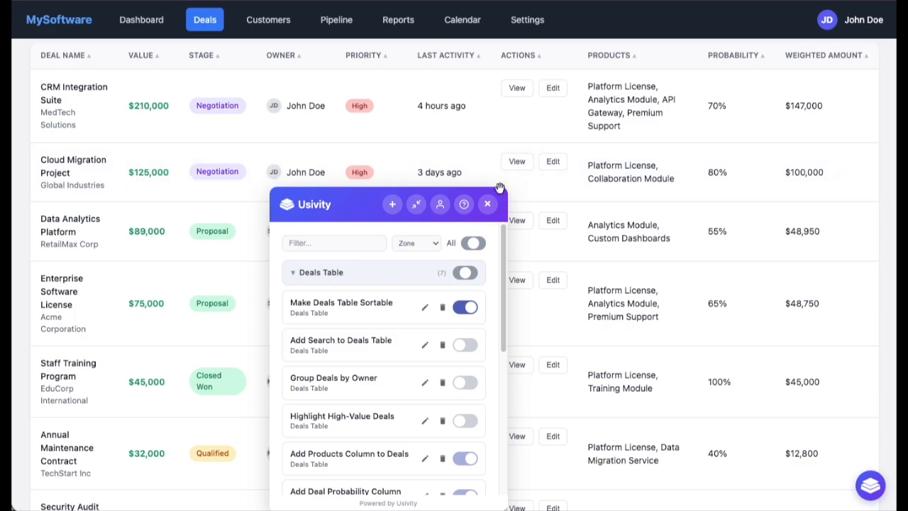
Step: Open the Highlight High-Value Deals customization, activate it, and return to the customization list
{"action": "left_click_drag", "start_coordinate": [367, 205], "coordinate": [374, 128]}
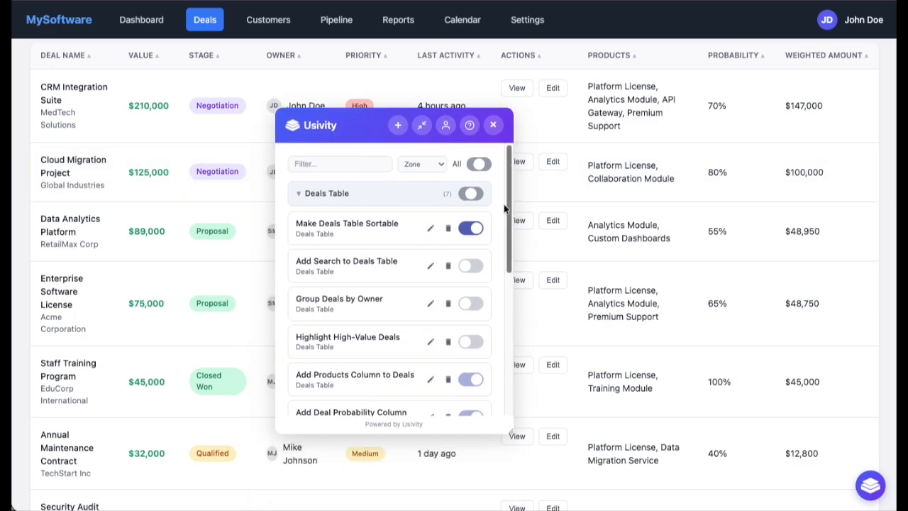
{"action": "left_click_drag", "start_coordinate": [508, 209], "coordinate": [511, 228]}
{"action": "left_click", "coordinate": [511, 223]}
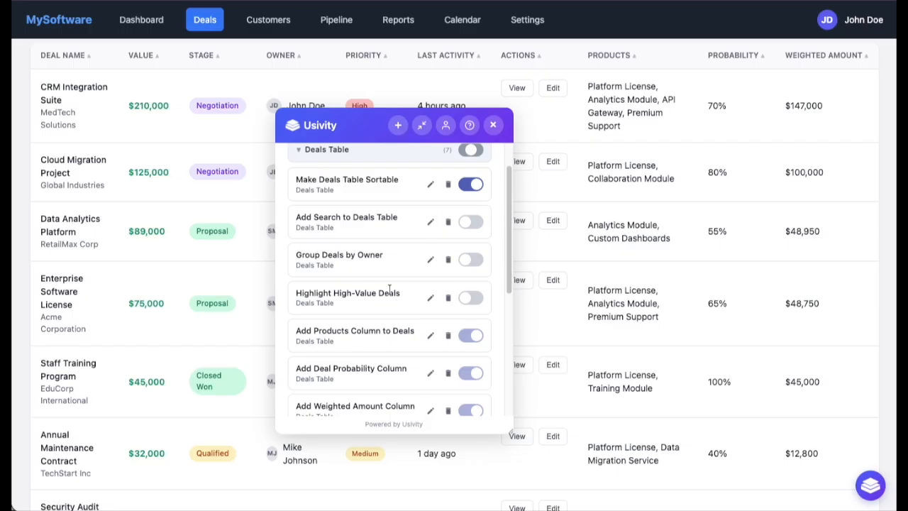
{"action": "left_click", "coordinate": [429, 299]}
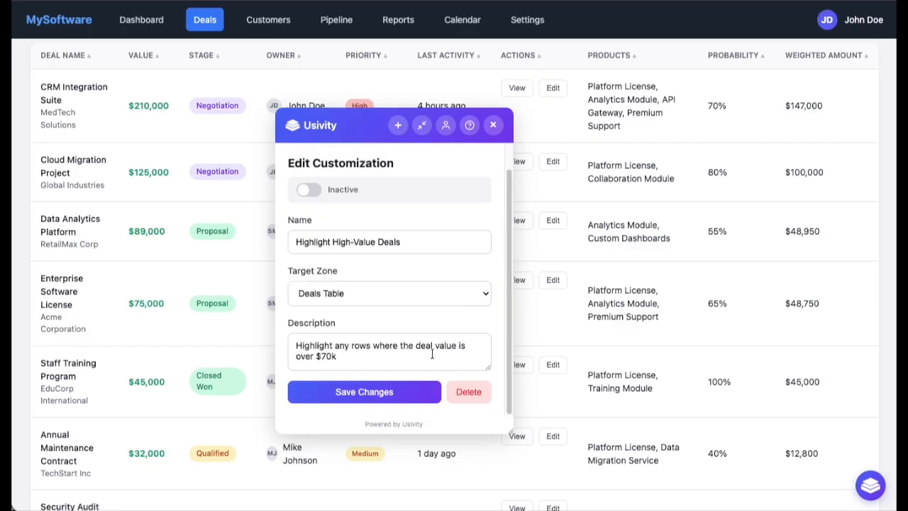
{"action": "left_click", "coordinate": [308, 195]}
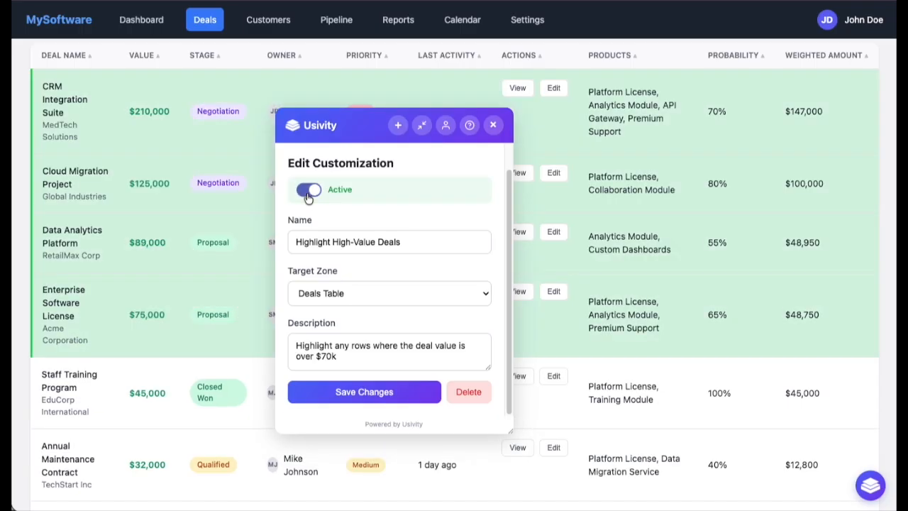
{"action": "left_click_drag", "start_coordinate": [339, 127], "coordinate": [441, 135]}
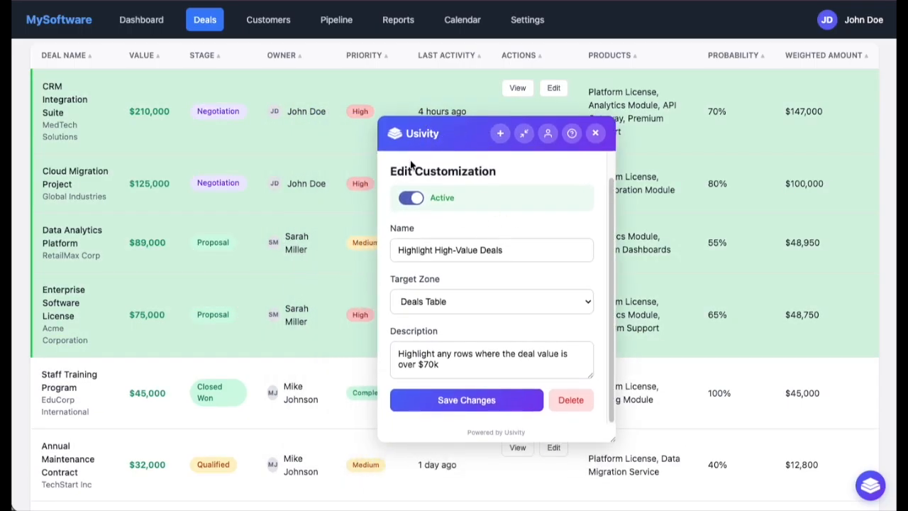
{"action": "left_click", "coordinate": [610, 205]}
{"action": "left_click_drag", "start_coordinate": [611, 206], "coordinate": [612, 162]}
{"action": "left_click", "coordinate": [412, 172]}
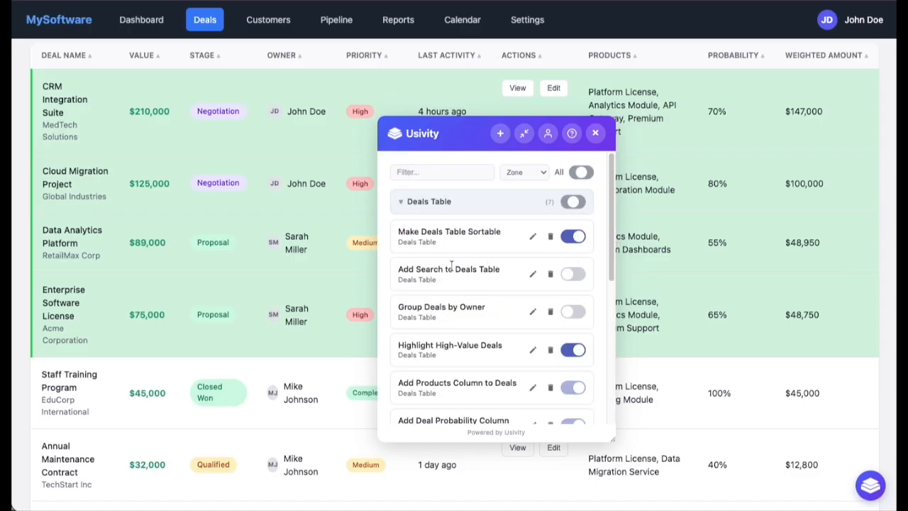
Step: Open the Add Search to Deals Table customization, activate it, and close the panel
{"action": "left_click", "coordinate": [532, 273]}
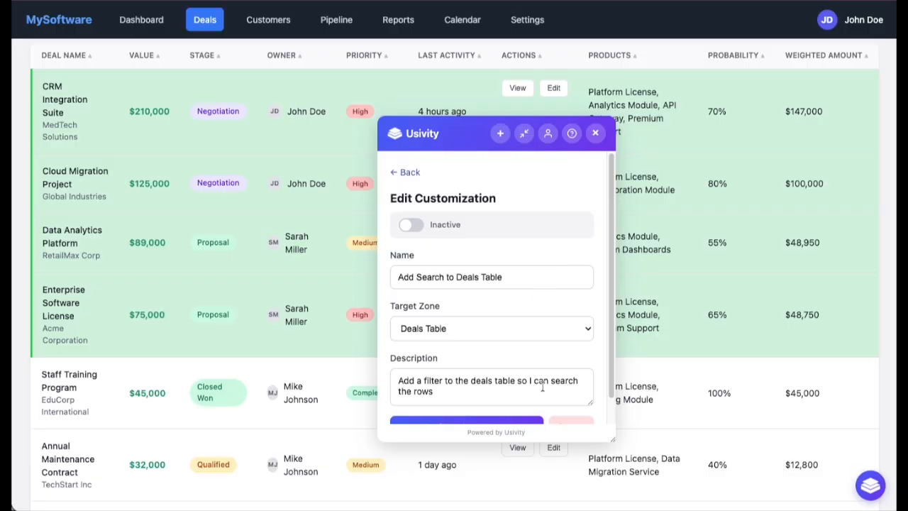
{"action": "left_click", "coordinate": [412, 226]}
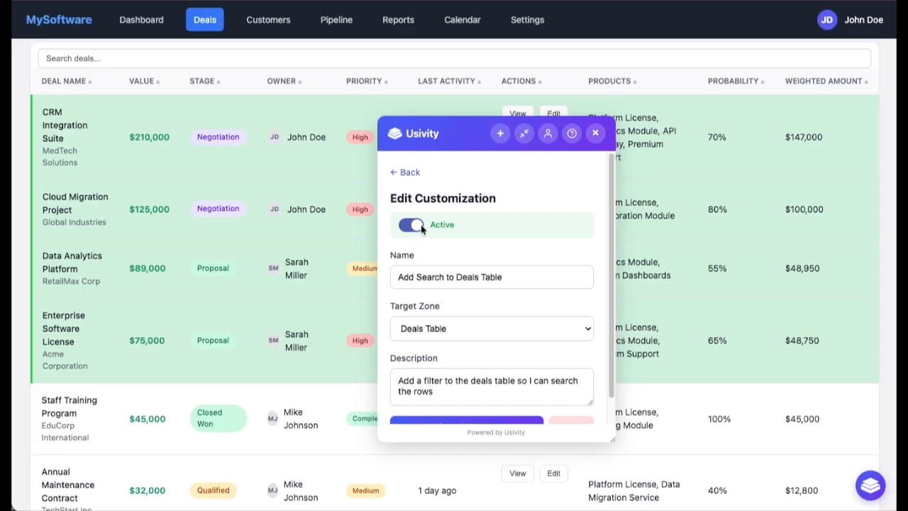
{"action": "left_click_drag", "start_coordinate": [461, 131], "coordinate": [497, 277]}
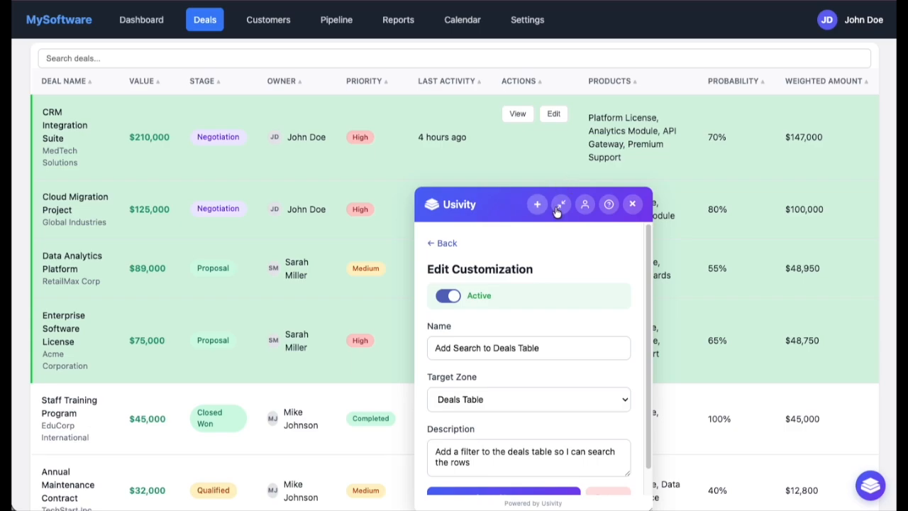
{"action": "left_click", "coordinate": [641, 205]}
Step: Search the deals for 70 and then 147, clear the search, and review the table
{"action": "left_click", "coordinate": [258, 58]}
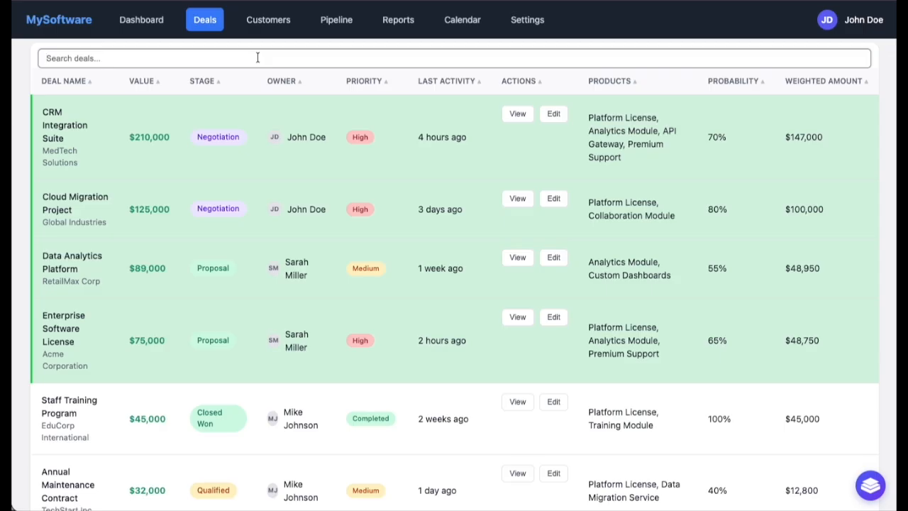
{"action": "type", "text": "70"}
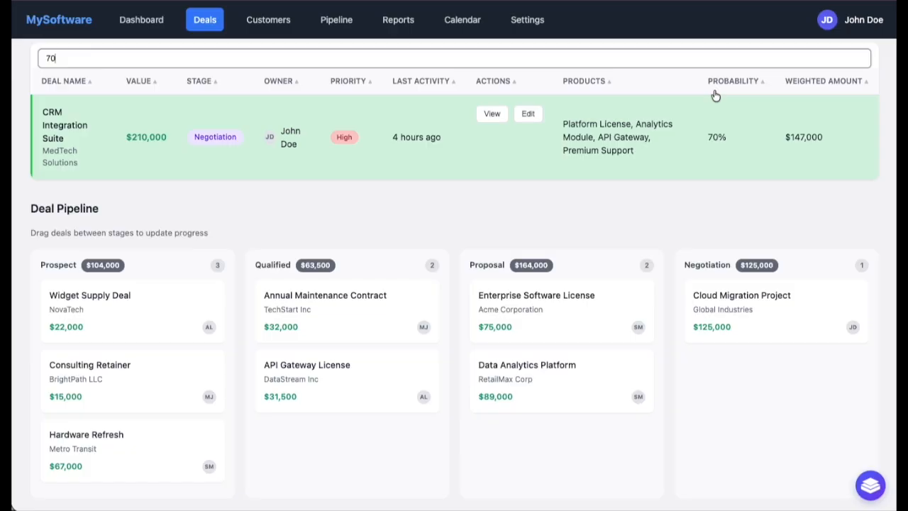
{"action": "left_click_drag", "start_coordinate": [59, 58], "coordinate": [33, 61]}
{"action": "type", "text": "147"}
{"action": "left_click_drag", "start_coordinate": [62, 60], "coordinate": [45, 58]}
{"action": "key", "text": "BackSpace"}
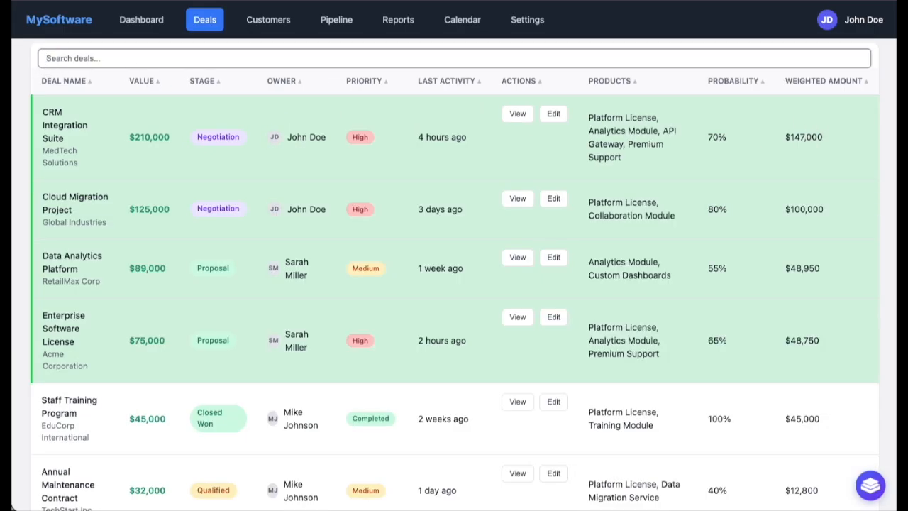
{"action": "scroll", "coordinate": [514, 188], "scroll_direction": "down", "scroll_amount": 5}
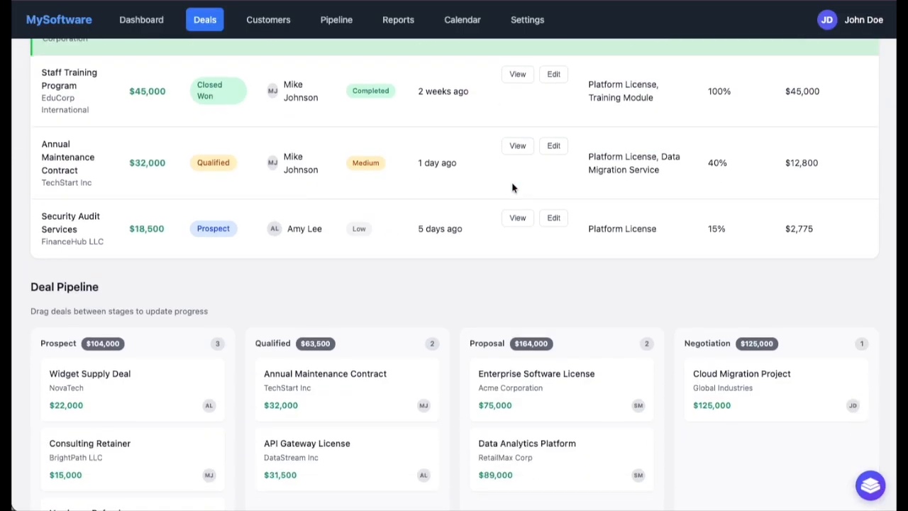
{"action": "scroll", "coordinate": [514, 185], "scroll_direction": "up", "scroll_amount": 5}
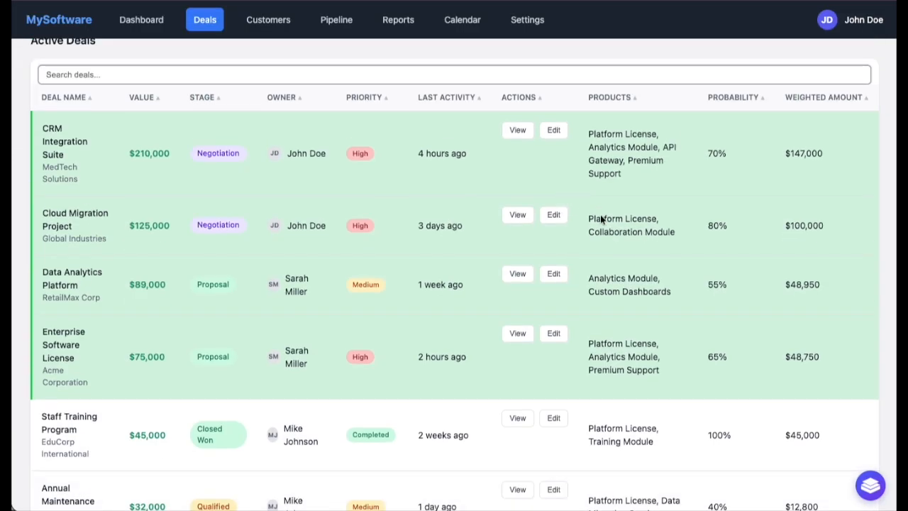
Step: Reopen the panel, activate Group Deals by Owner, and review the grouped deals table
{"action": "left_click", "coordinate": [871, 486]}
{"action": "left_click", "coordinate": [455, 243]}
{"action": "mouse_move", "coordinate": [647, 285]}
{"action": "left_mouse_down"}
{"action": "mouse_move", "coordinate": [647, 328]}
{"action": "mouse_move", "coordinate": [647, 288]}
{"action": "left_mouse_up"}
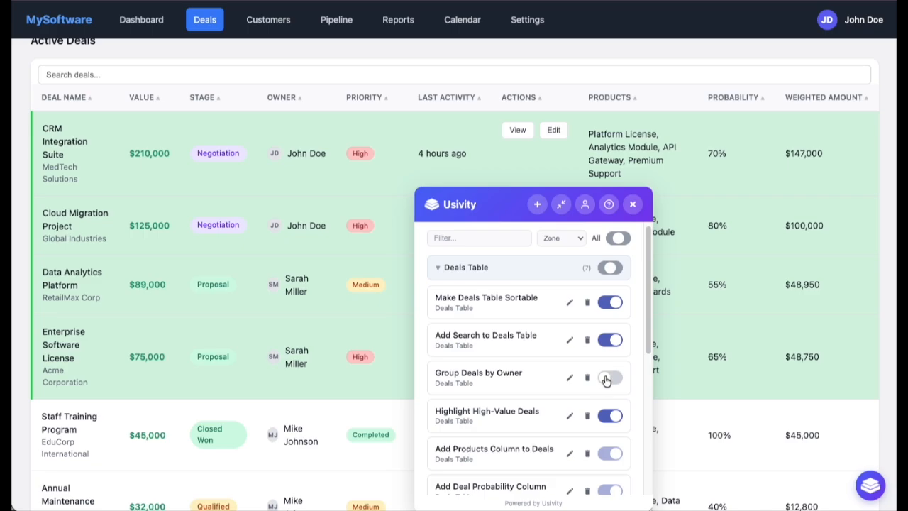
{"action": "left_click", "coordinate": [607, 382]}
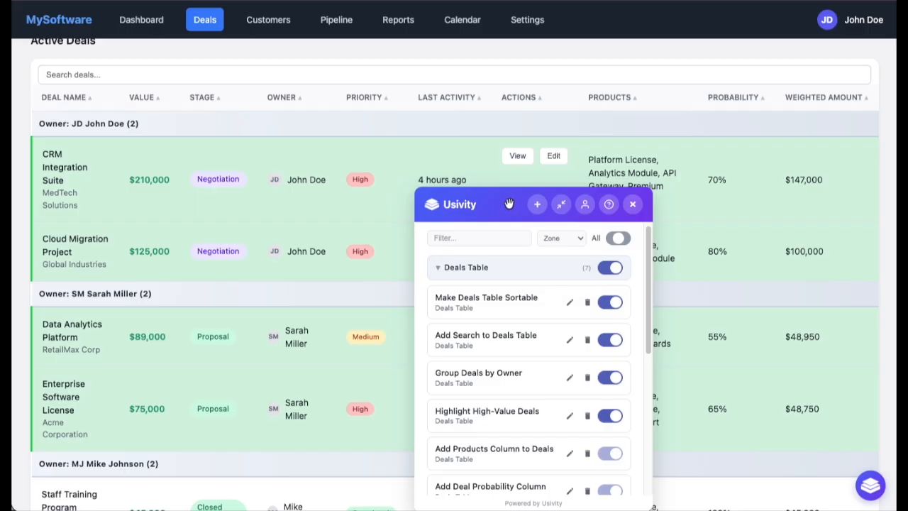
{"action": "left_click_drag", "start_coordinate": [500, 206], "coordinate": [698, 193]}
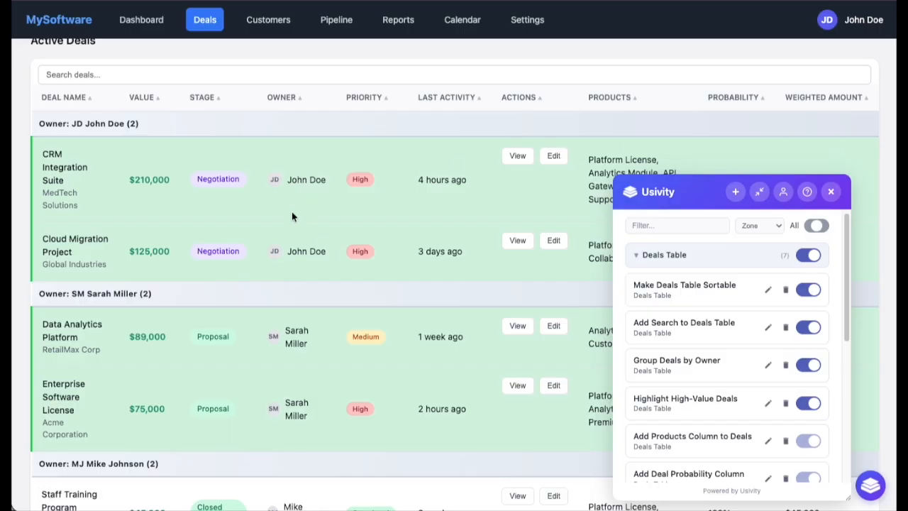
{"action": "scroll", "coordinate": [298, 207], "scroll_direction": "down", "scroll_amount": 7}
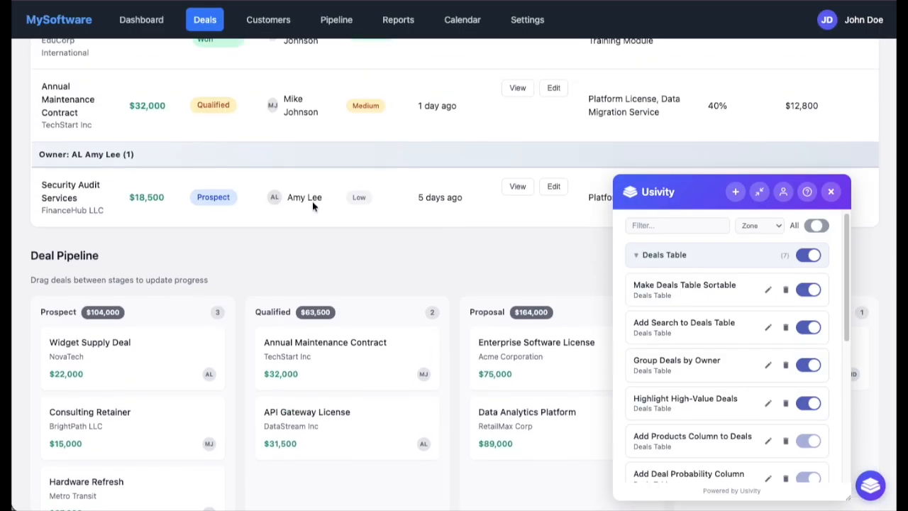
{"action": "scroll", "coordinate": [313, 200], "scroll_direction": "up", "scroll_amount": 3}
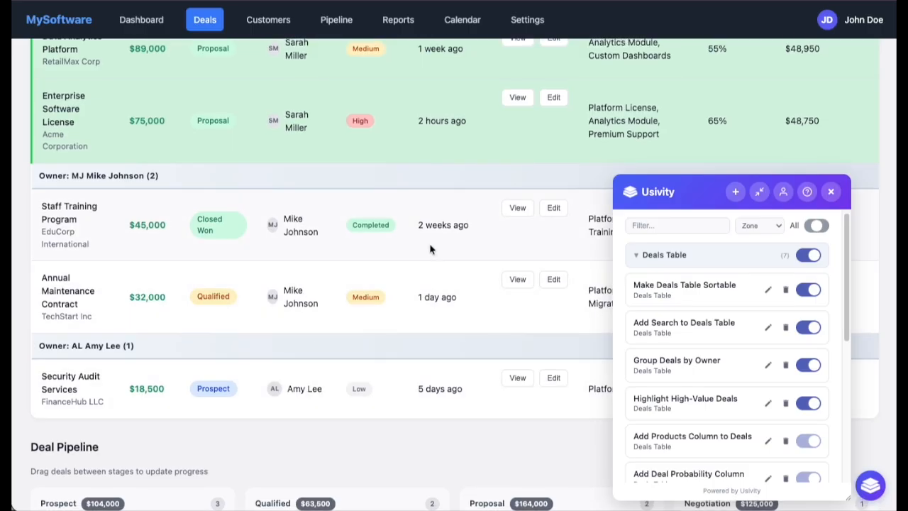
{"action": "scroll", "coordinate": [339, 207], "scroll_direction": "up", "scroll_amount": 1}
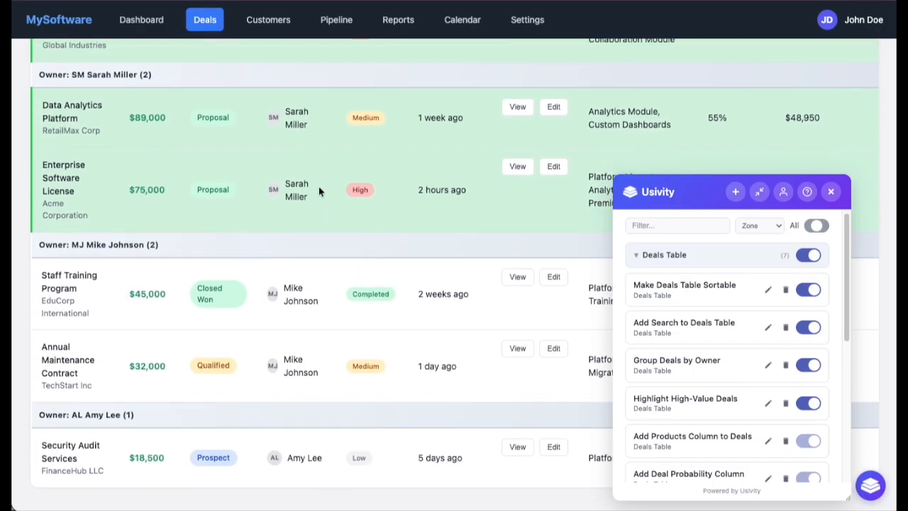
Step: Sort the deals table by value, first ascending and then descending
{"action": "scroll", "coordinate": [318, 190], "scroll_direction": "up", "scroll_amount": 4}
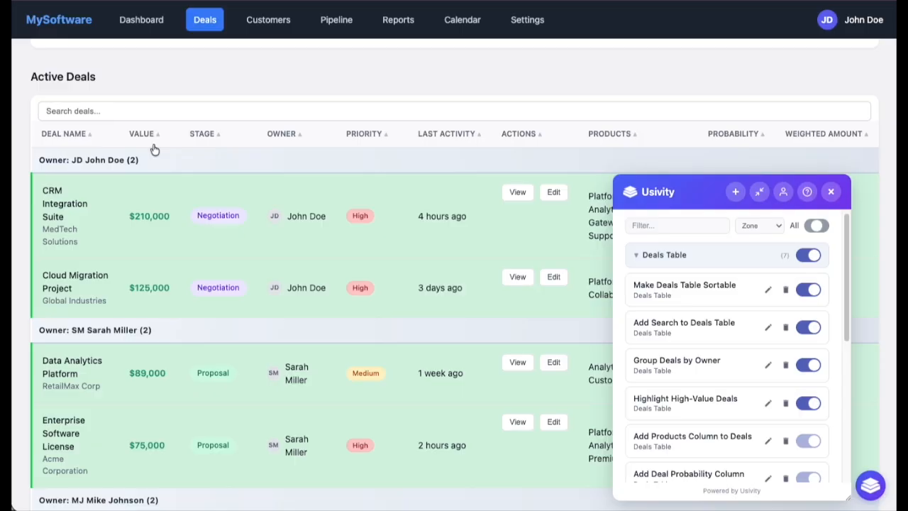
{"action": "left_click", "coordinate": [154, 136]}
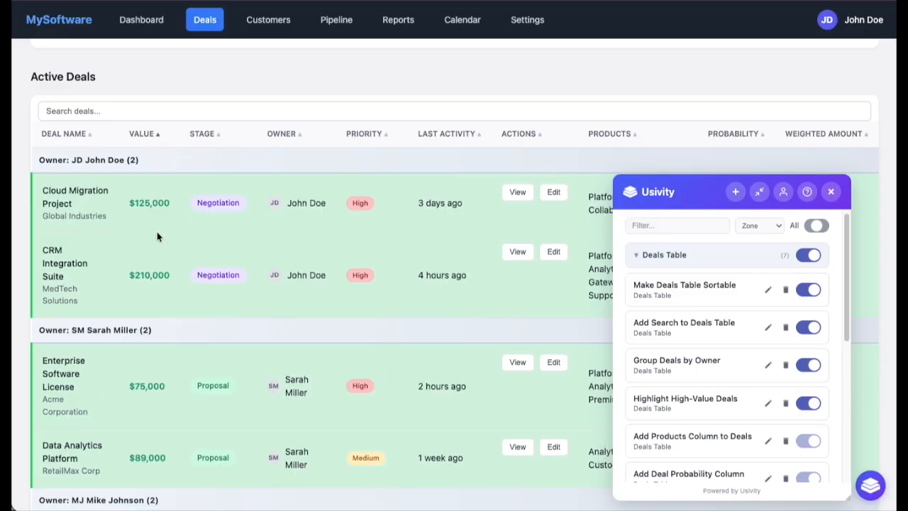
{"action": "left_click", "coordinate": [154, 136]}
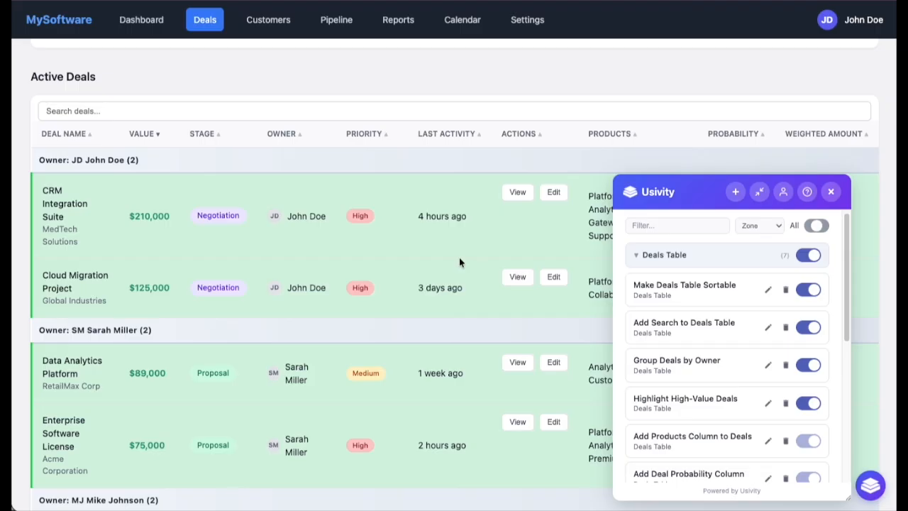
Step: Collapse the Deals Table group, open the Help & Guide APIs section, expand the Get Sales Deals endpoint details, and close the panel
{"action": "left_click", "coordinate": [637, 256]}
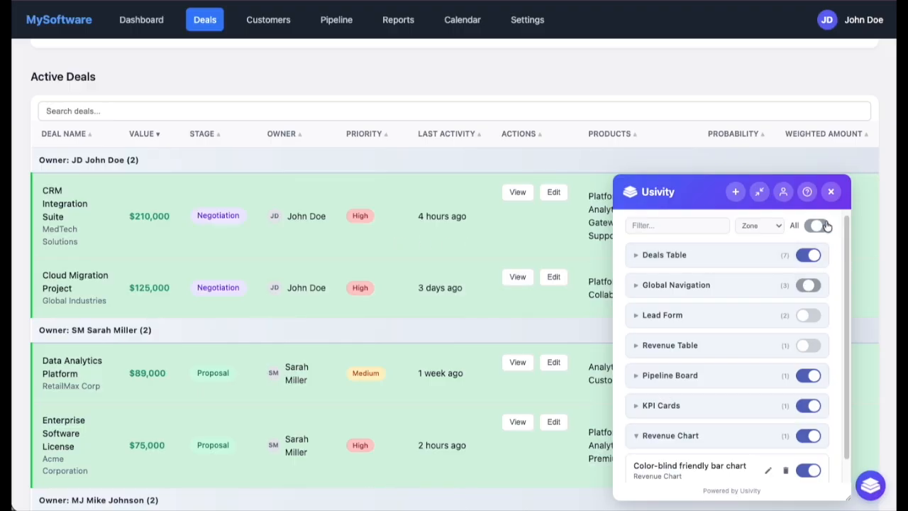
{"action": "left_click", "coordinate": [807, 192]}
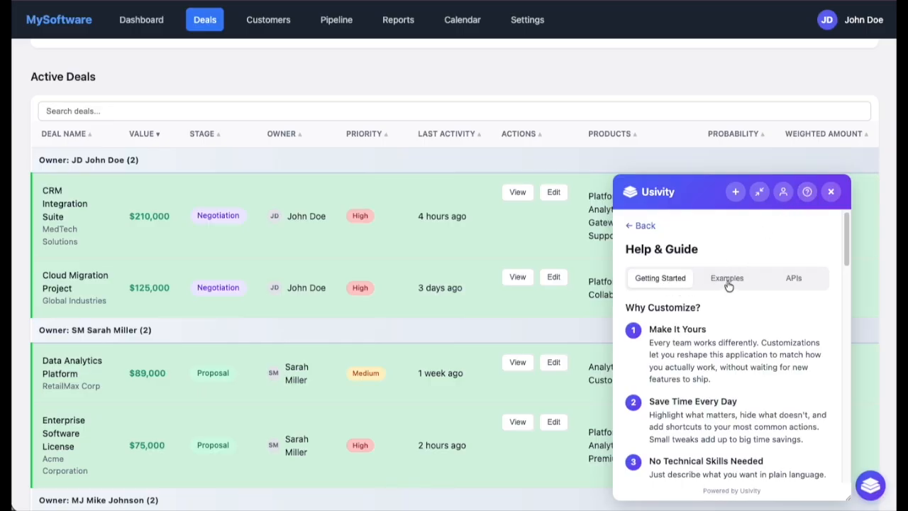
{"action": "left_click", "coordinate": [794, 278]}
{"action": "left_click_drag", "start_coordinate": [848, 269], "coordinate": [851, 342]}
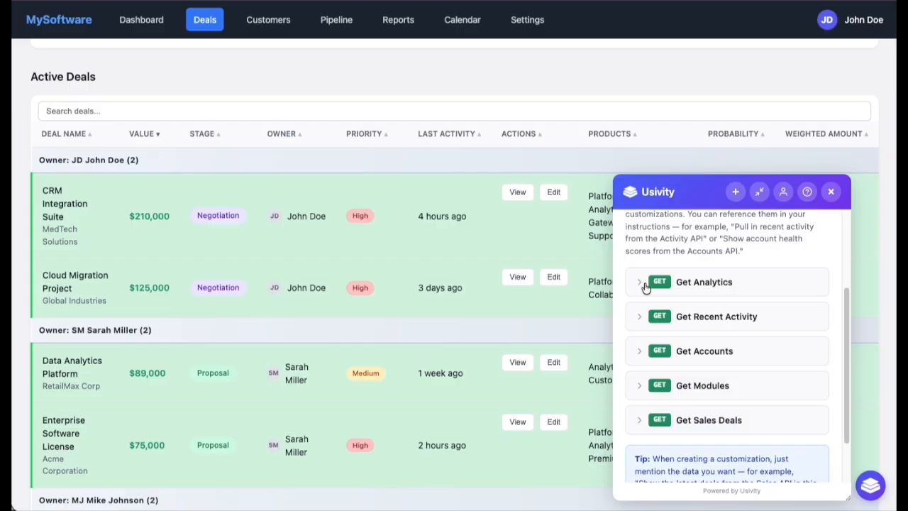
{"action": "left_click", "coordinate": [642, 420]}
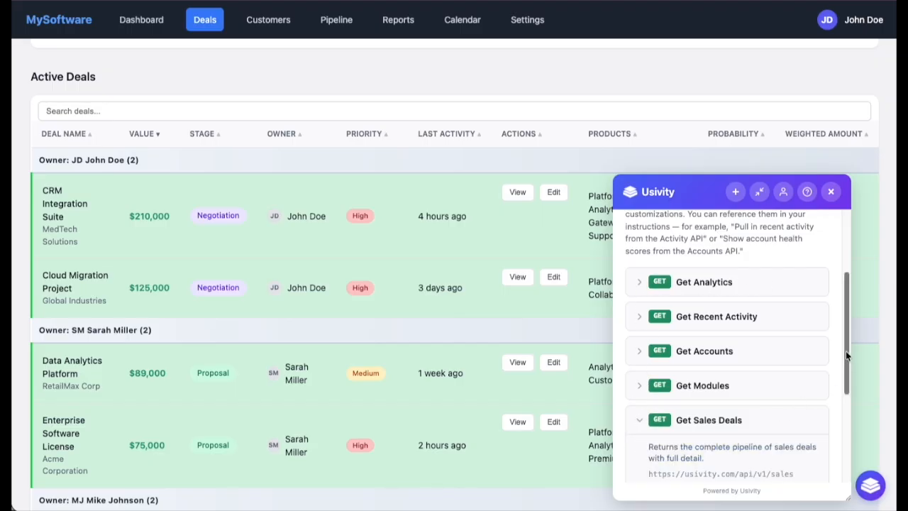
{"action": "left_click_drag", "start_coordinate": [846, 350], "coordinate": [850, 419]}
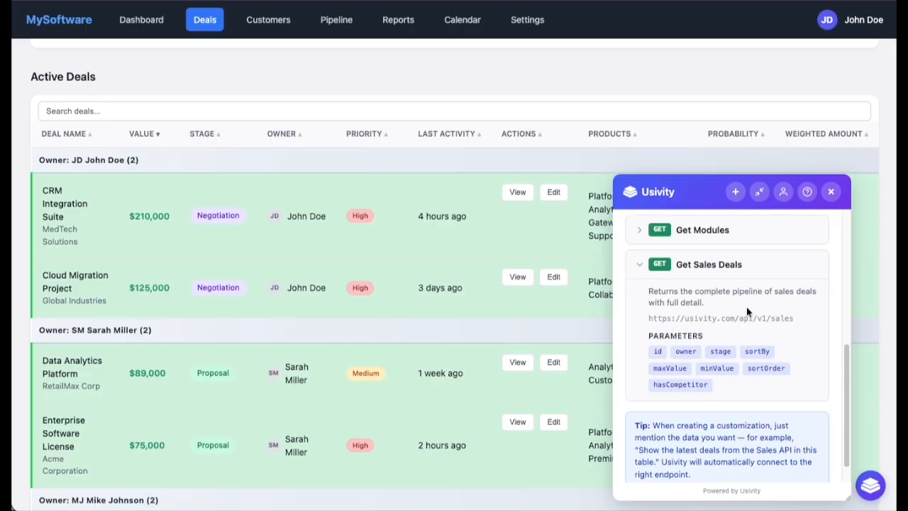
{"action": "left_click_drag", "start_coordinate": [849, 365], "coordinate": [847, 313]}
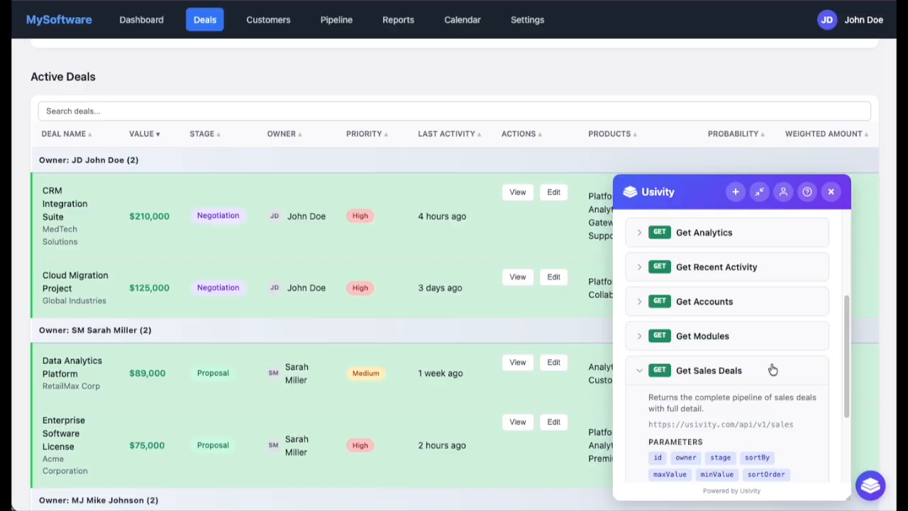
{"action": "left_click", "coordinate": [832, 193]}
{"action": "scroll", "coordinate": [887, 78], "scroll_direction": "up", "scroll_amount": 4}
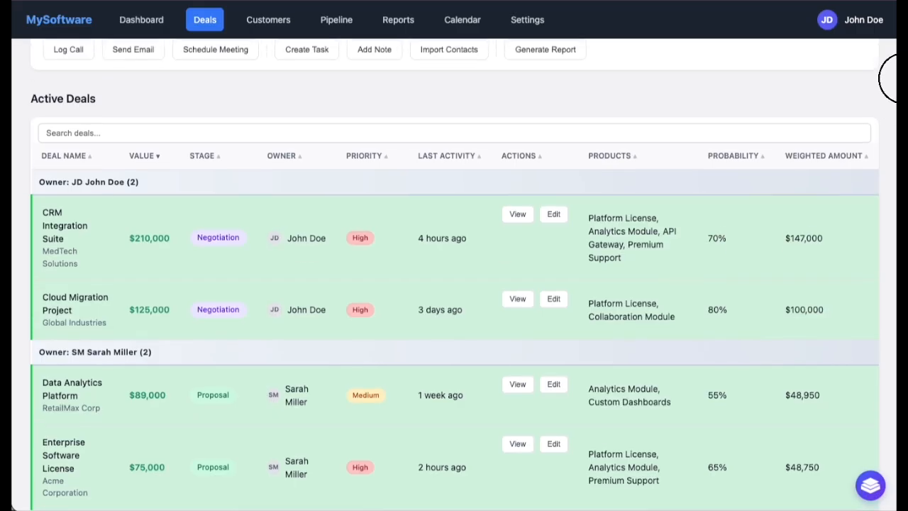